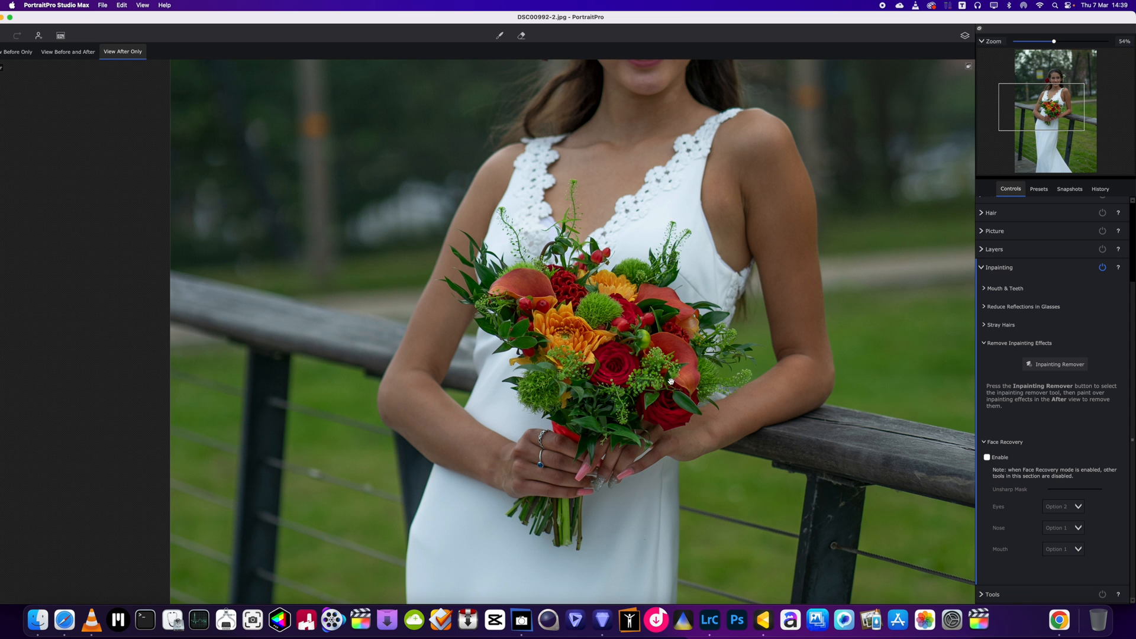
- Enable Face Recovery in the Inpainting controls for the bride's portrait
{"action": "scroll", "coordinate": [681, 383], "scroll_direction": "up", "scroll_amount": 3}
{"action": "scroll", "coordinate": [682, 383], "scroll_direction": "down", "scroll_amount": 2}
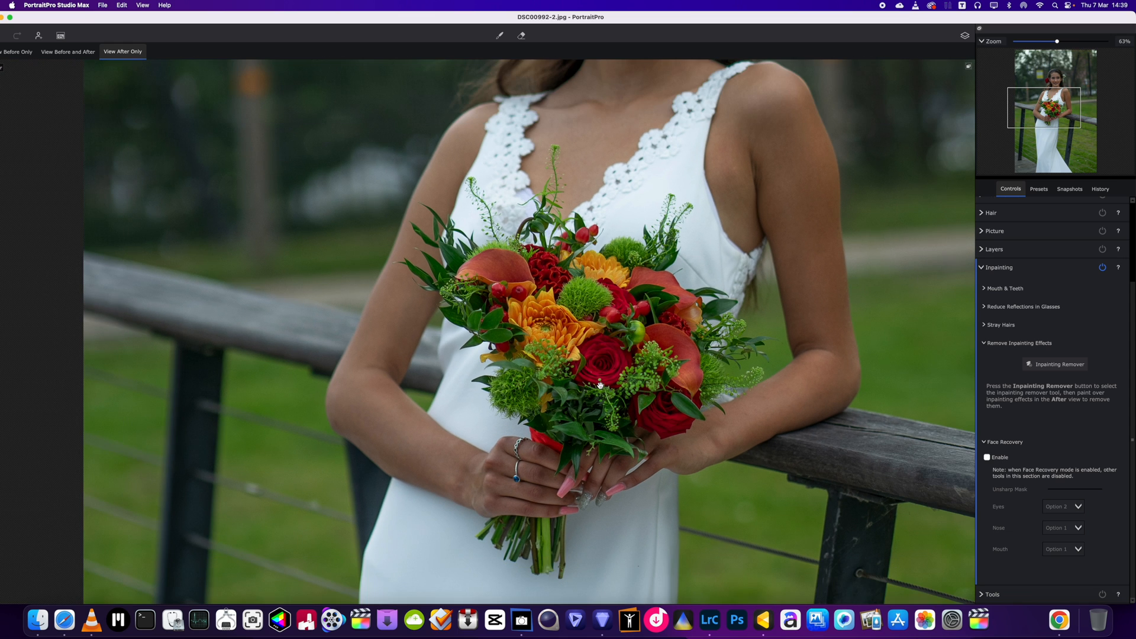
{"action": "scroll", "coordinate": [599, 386], "scroll_direction": "down", "scroll_amount": 3}
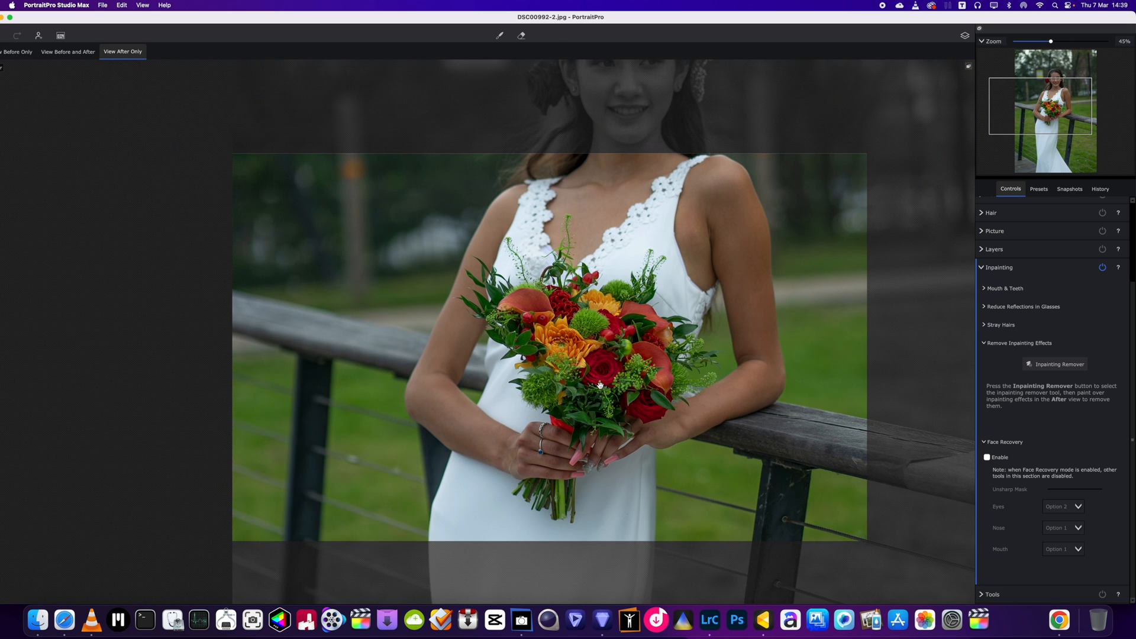
{"action": "left_click_drag", "start_coordinate": [617, 93], "coordinate": [539, 235]}
{"action": "scroll", "coordinate": [526, 169], "scroll_direction": "up", "scroll_amount": 2}
{"action": "scroll", "coordinate": [540, 234], "scroll_direction": "up", "scroll_amount": 2}
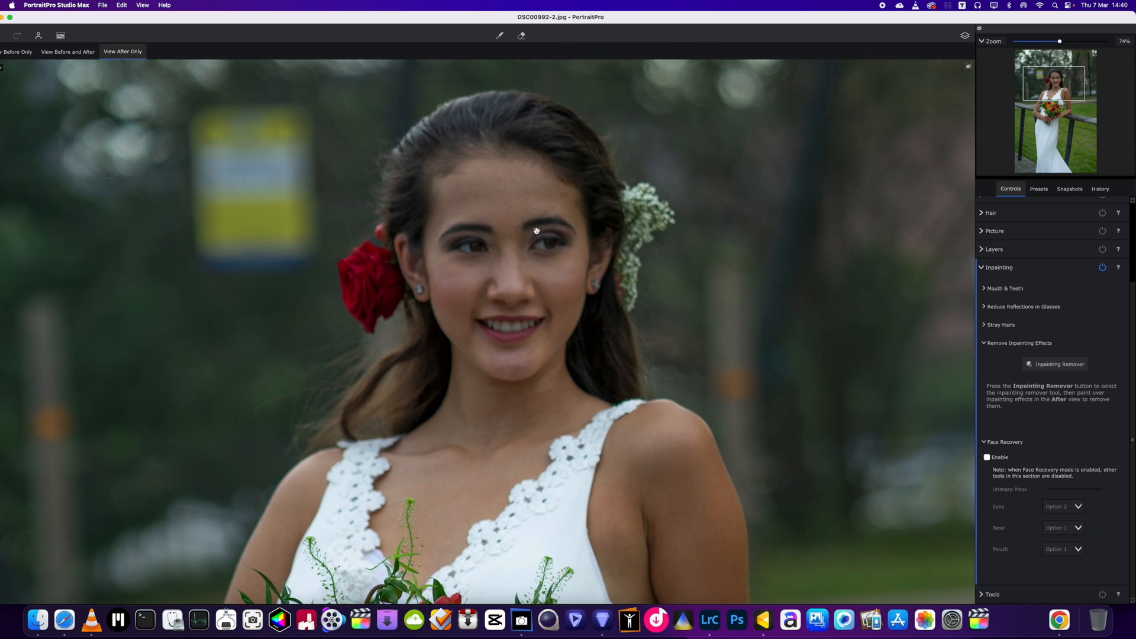
{"action": "left_click_drag", "start_coordinate": [564, 284], "coordinate": [578, 265]}
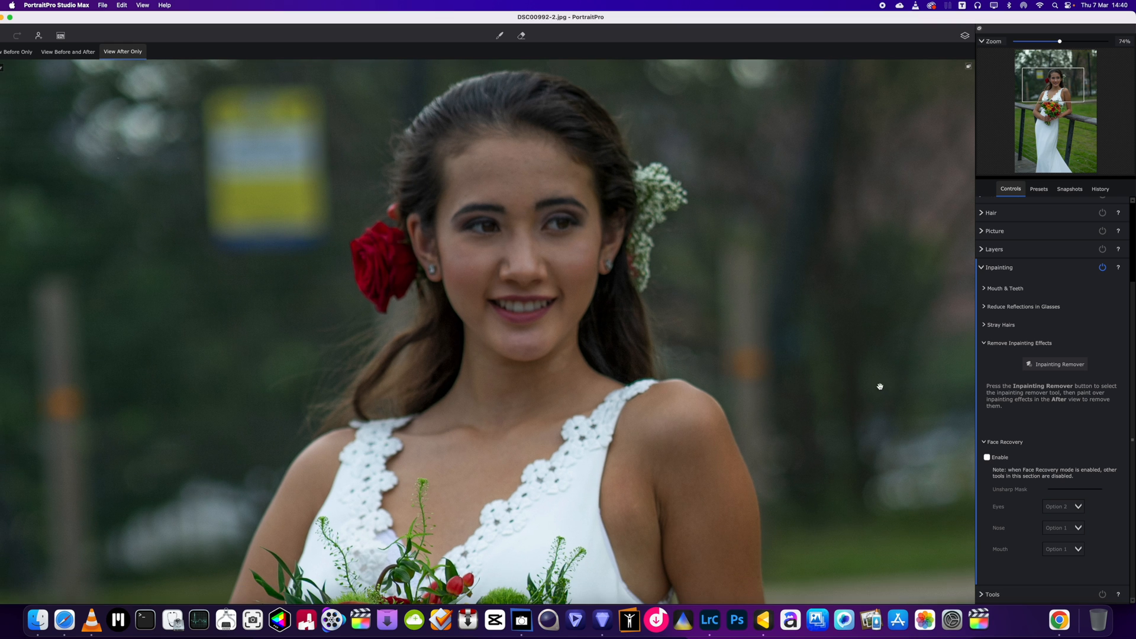
{"action": "left_click", "coordinate": [987, 457]}
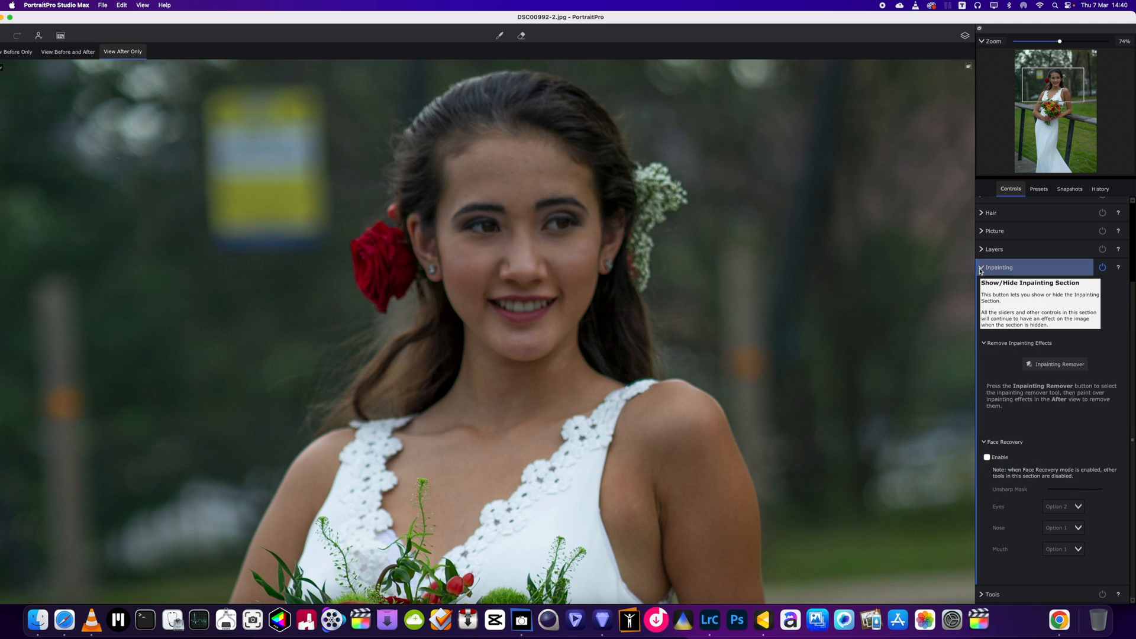
{"action": "left_click", "coordinate": [986, 456]}
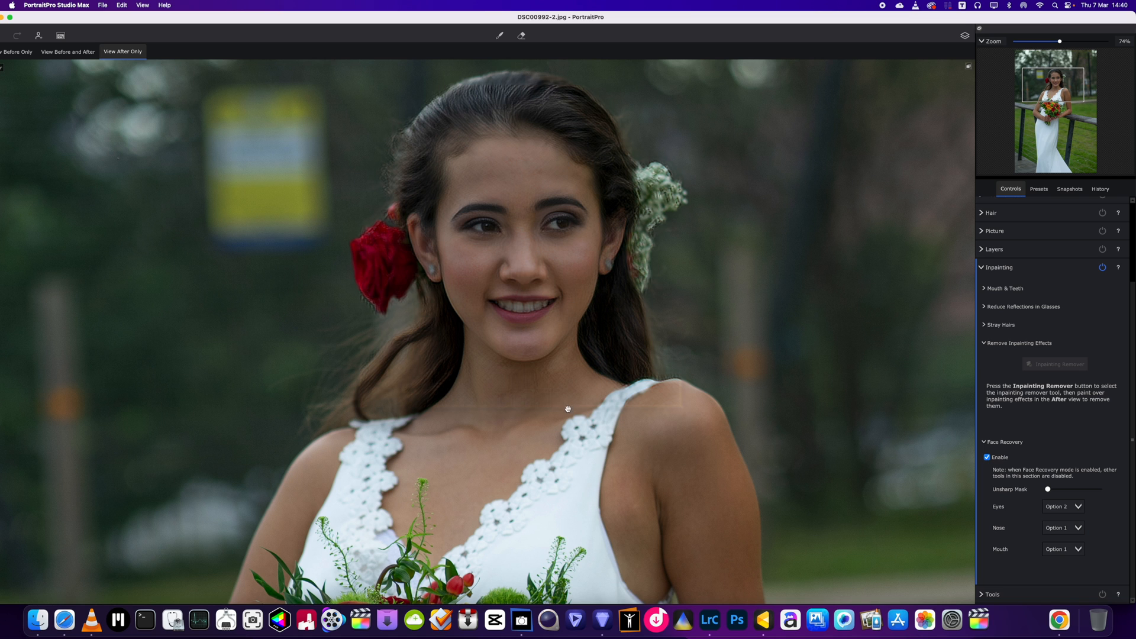
- Examine the recovered face, earrings and shoulder up close, comparing the processed photo with the original
{"action": "scroll", "coordinate": [603, 445], "scroll_direction": "down", "scroll_amount": 5}
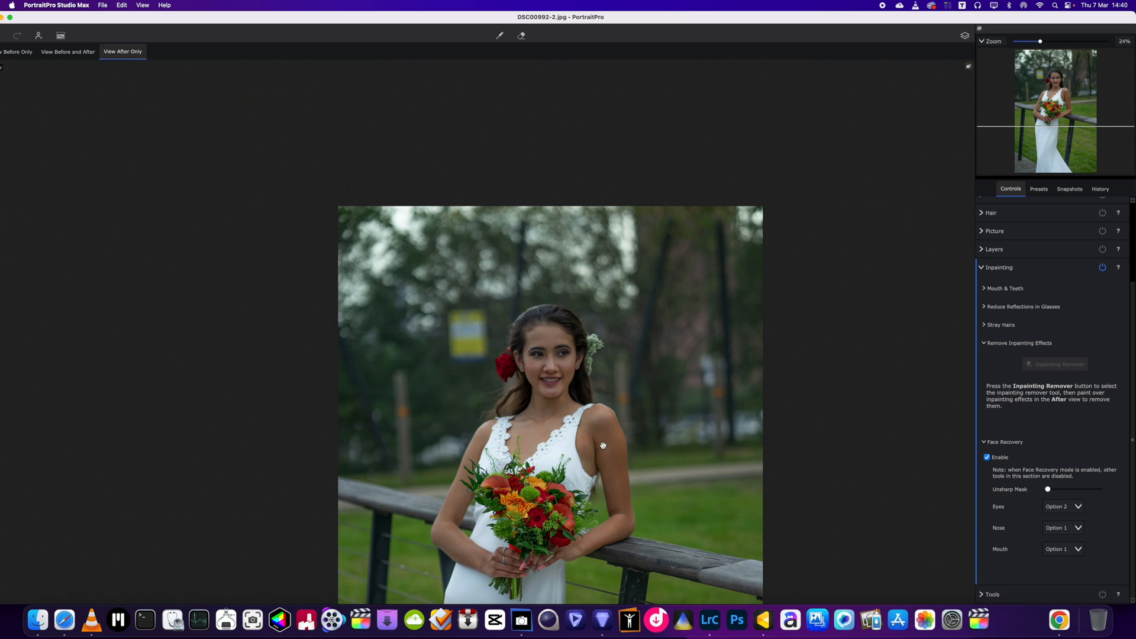
{"action": "scroll", "coordinate": [603, 445], "scroll_direction": "up", "scroll_amount": 5}
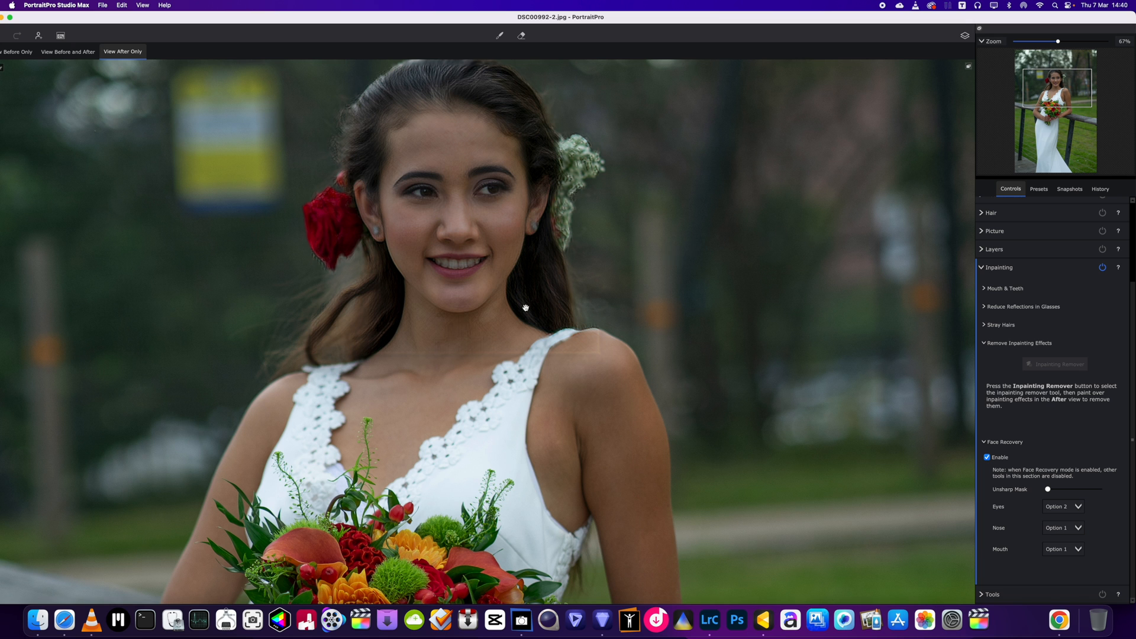
{"action": "scroll", "coordinate": [525, 308], "scroll_direction": "up", "scroll_amount": 5}
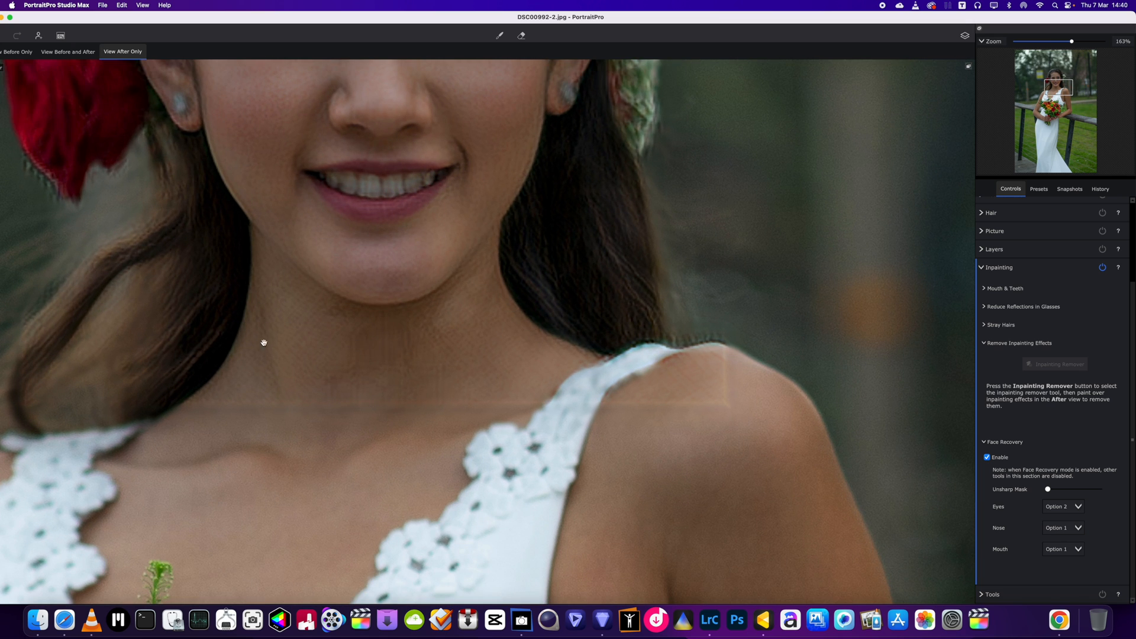
{"action": "left_click", "coordinate": [965, 37]}
{"action": "left_click", "coordinate": [963, 37]}
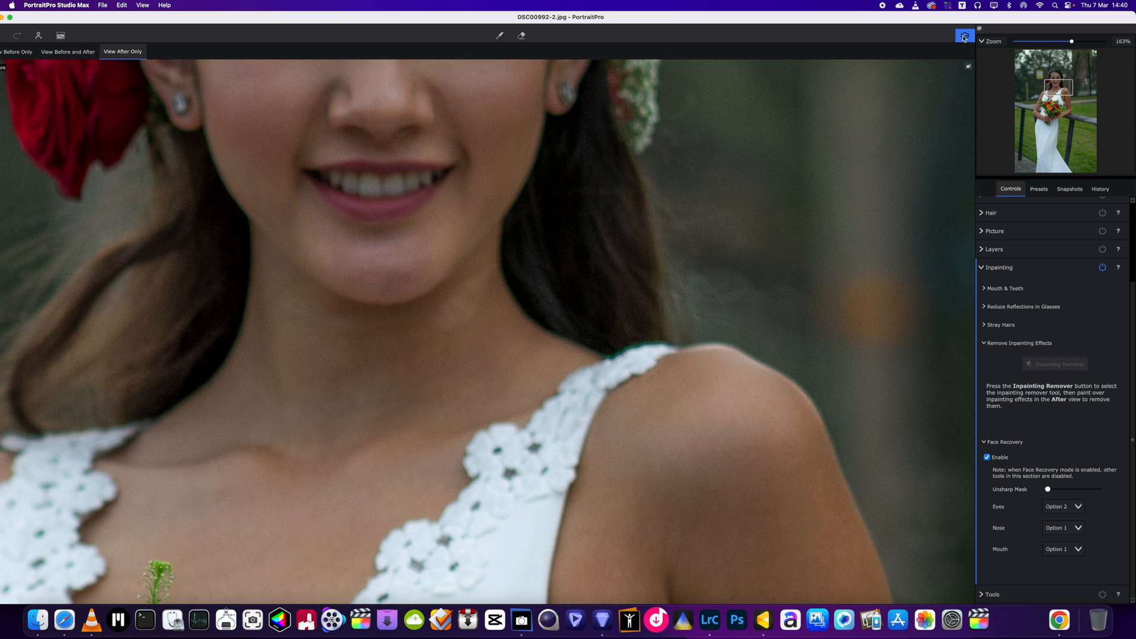
{"action": "left_click", "coordinate": [964, 37]}
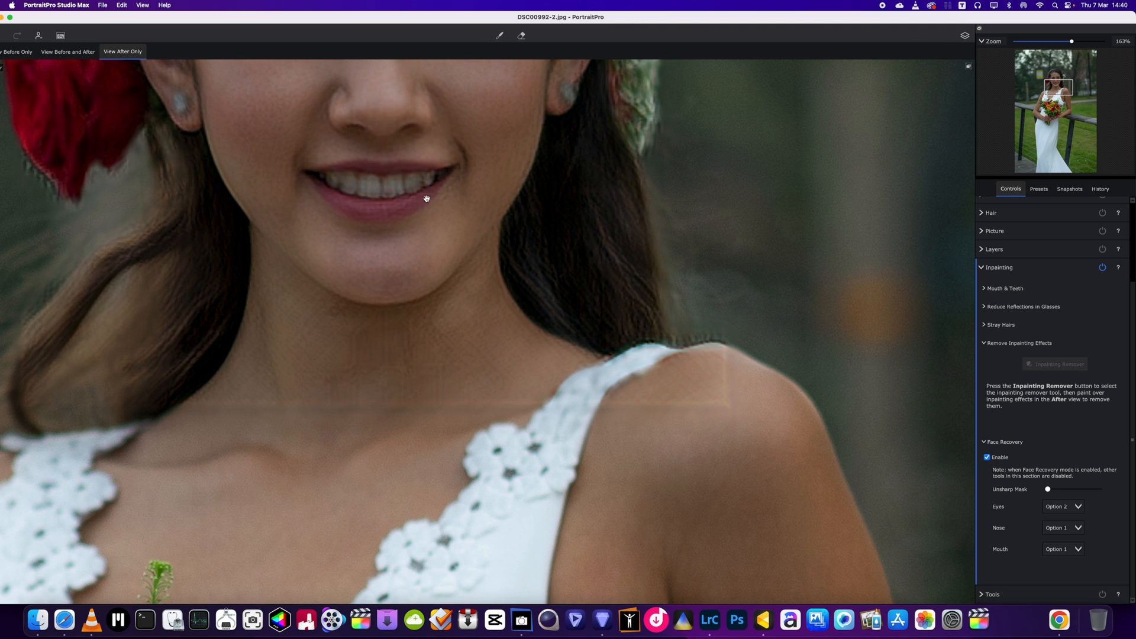
{"action": "left_click_drag", "start_coordinate": [378, 194], "coordinate": [532, 221]}
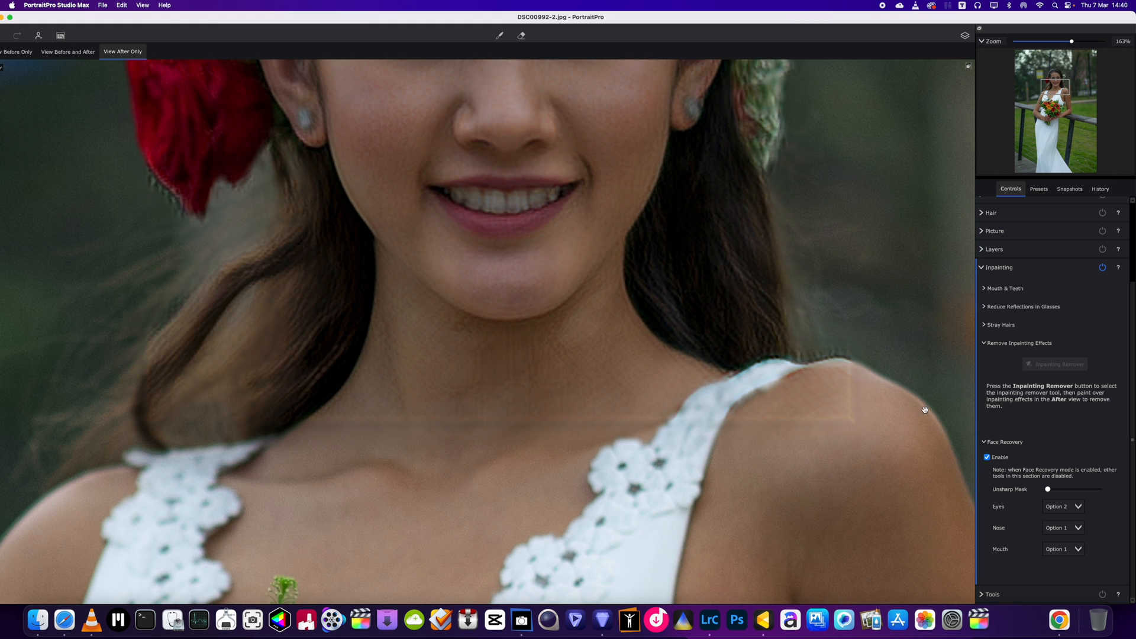
- Set the Face Recovery mouth to Option 2 and inspect the smile at several magnifications
{"action": "left_click", "coordinate": [1079, 549]}
{"action": "left_click", "coordinate": [1052, 554]}
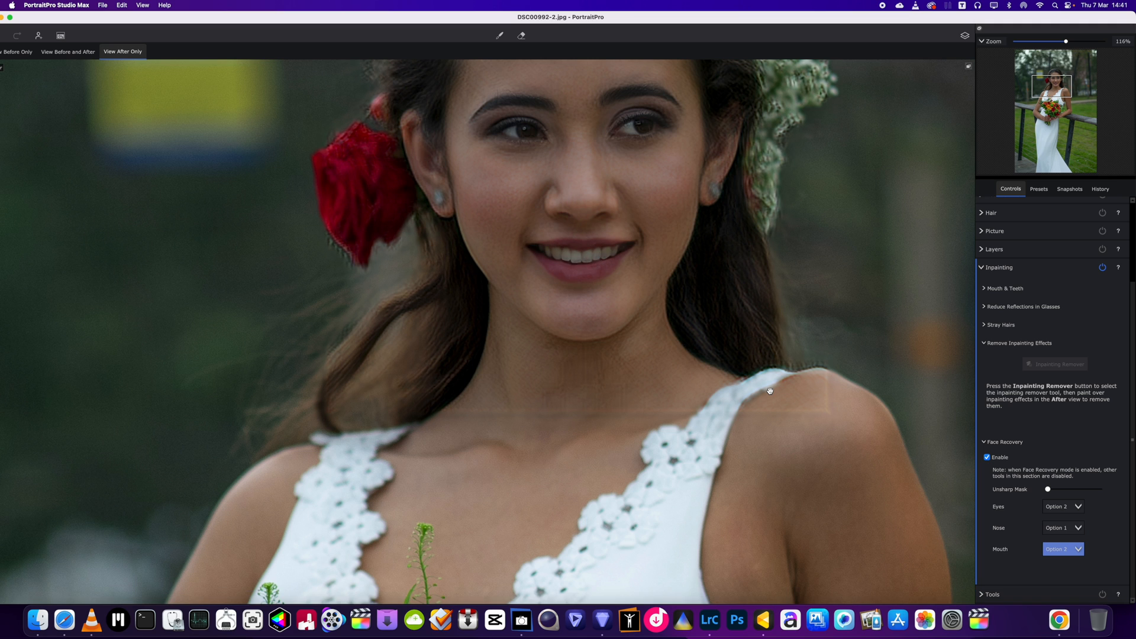
{"action": "scroll", "coordinate": [770, 391], "scroll_direction": "down", "scroll_amount": 3}
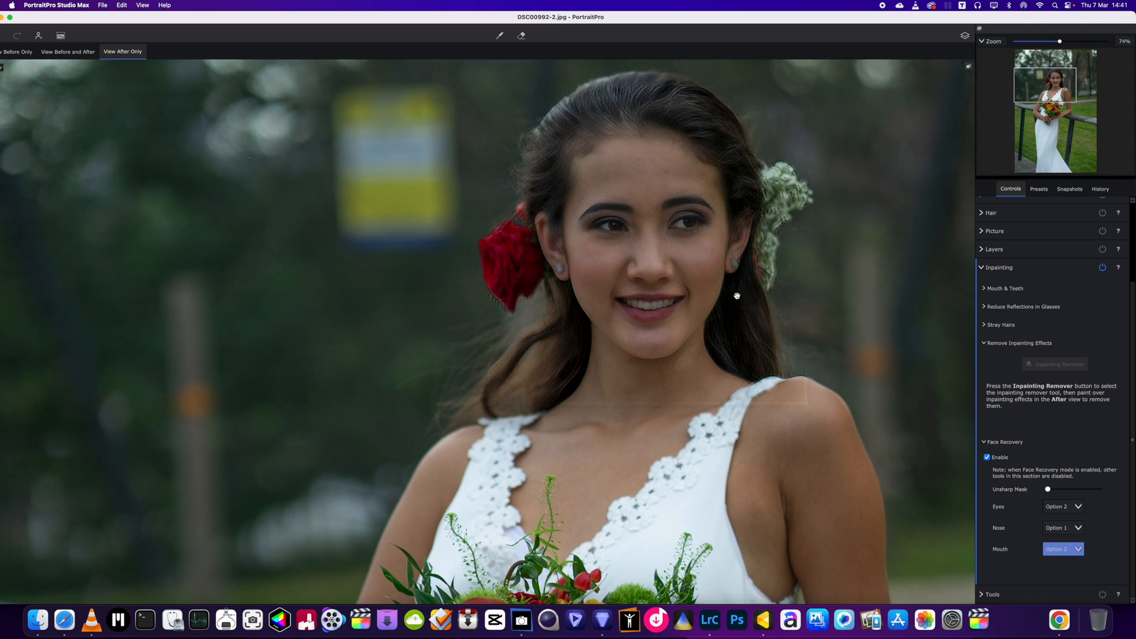
{"action": "scroll", "coordinate": [736, 295], "scroll_direction": "up", "scroll_amount": 2}
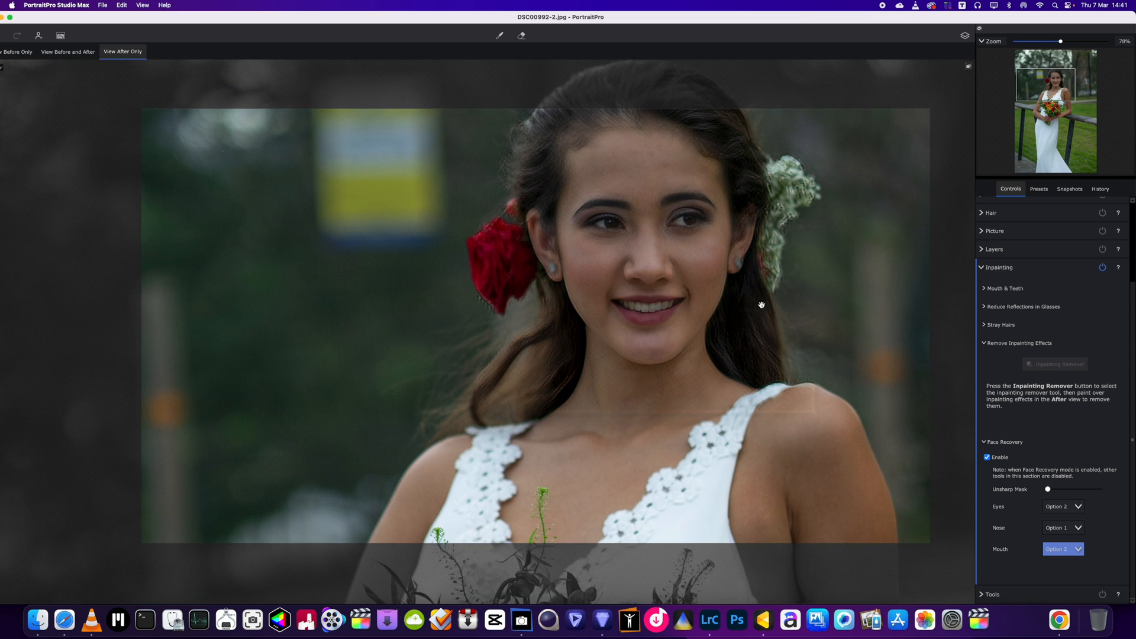
{"action": "scroll", "coordinate": [646, 308], "scroll_direction": "down", "scroll_amount": 2}
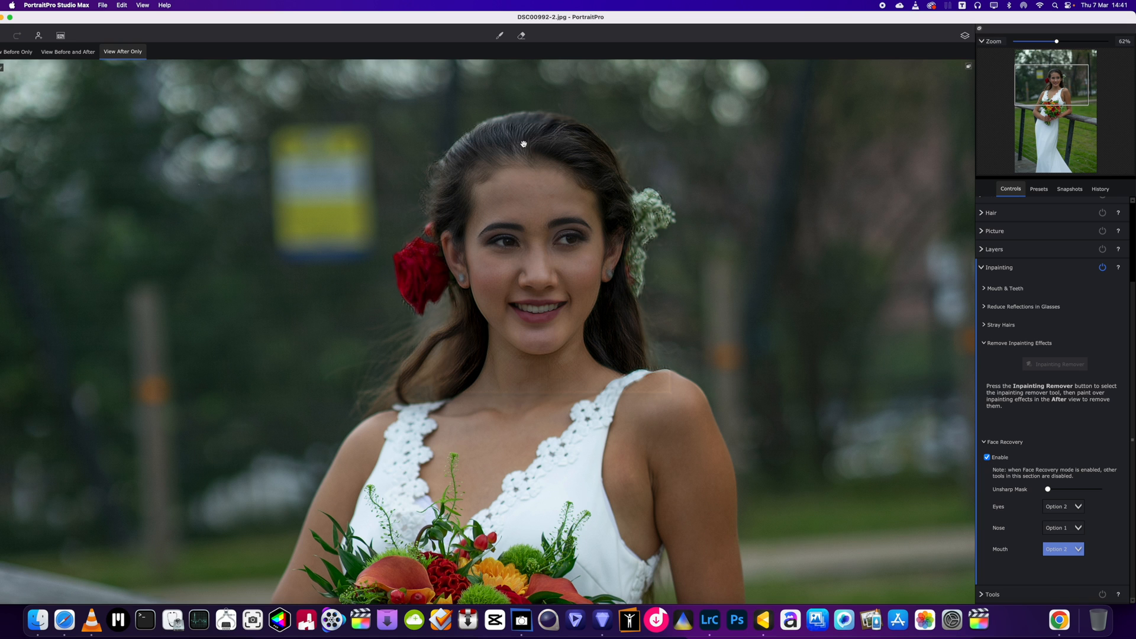
{"action": "scroll", "coordinate": [548, 269], "scroll_direction": "down", "scroll_amount": 1}
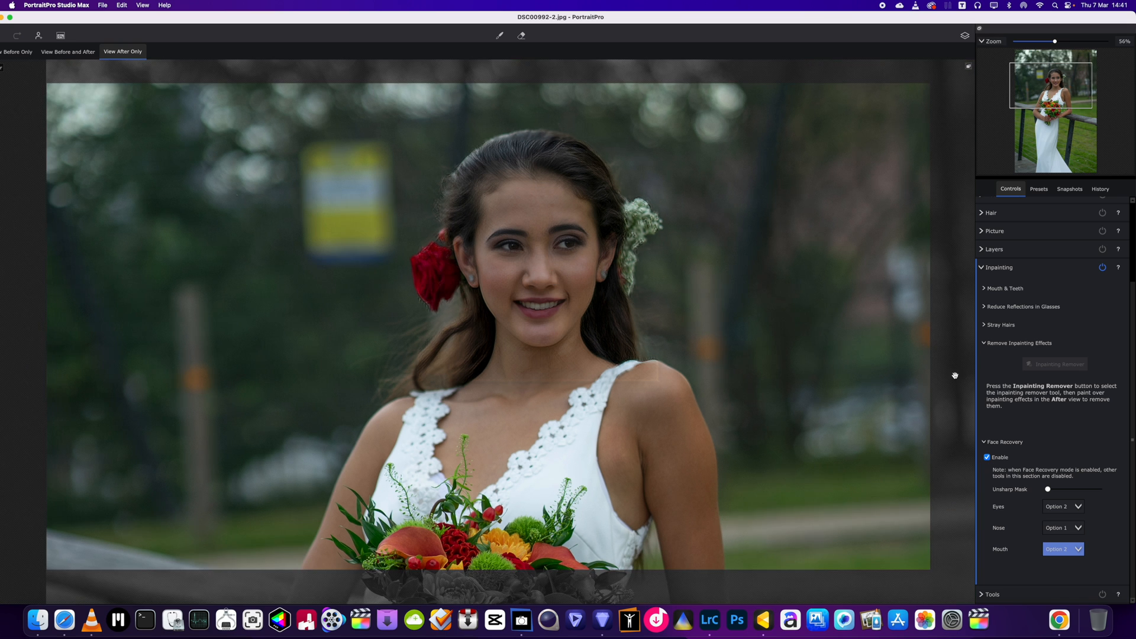
- Toggle Face Recovery off and on to compare the face, ending with it disabled
{"action": "left_click", "coordinate": [986, 457]}
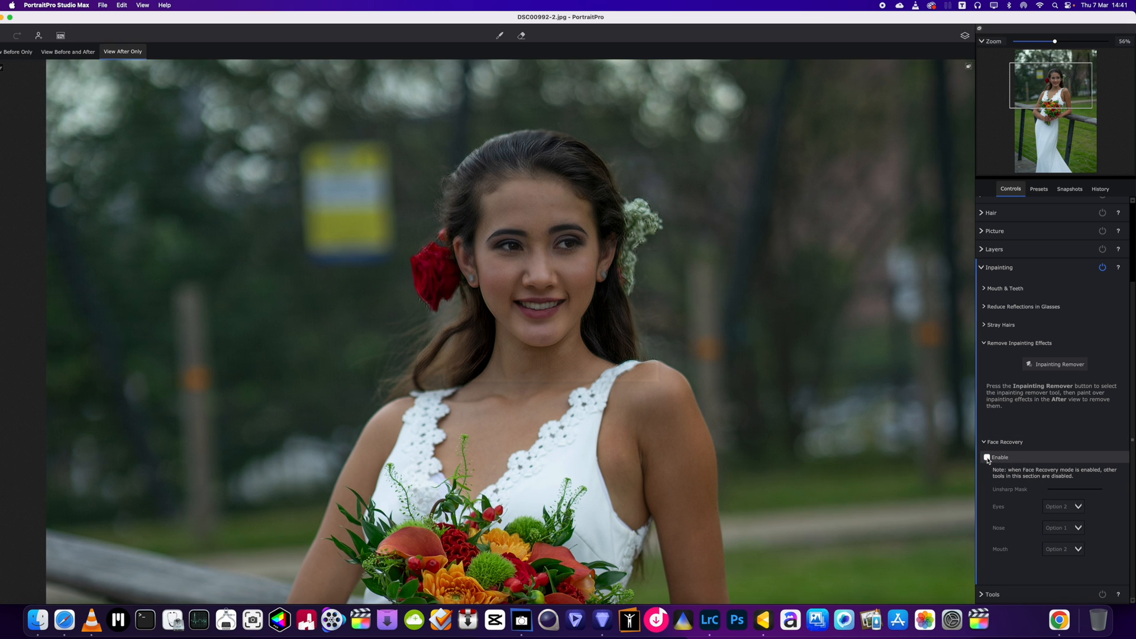
{"action": "left_click", "coordinate": [987, 457]}
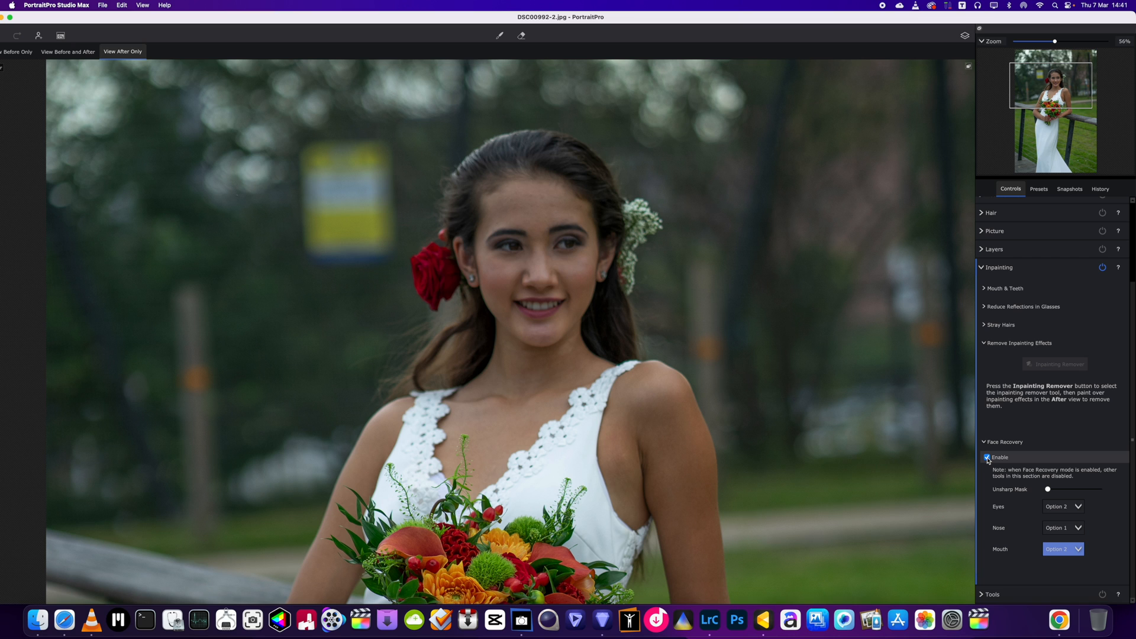
{"action": "left_click", "coordinate": [986, 457]}
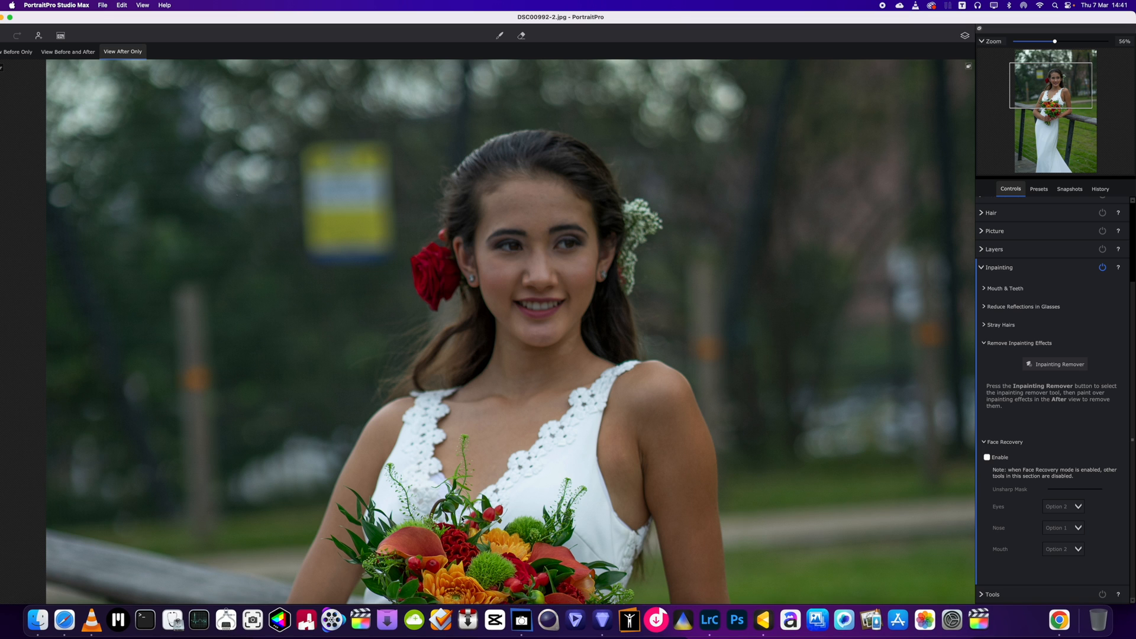
- Switch to Topaz Photo AI and examine the Sharpen and Recover Faces preview beside the original
{"action": "left_click", "coordinate": [601, 618]}
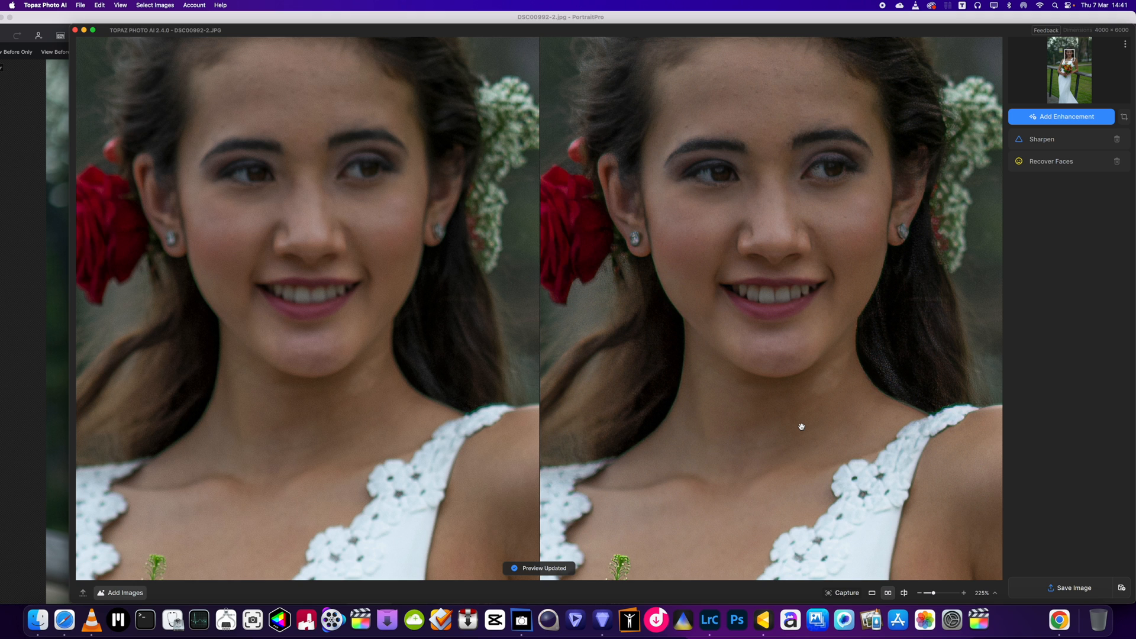
{"action": "scroll", "coordinate": [800, 426], "scroll_direction": "down", "scroll_amount": 5}
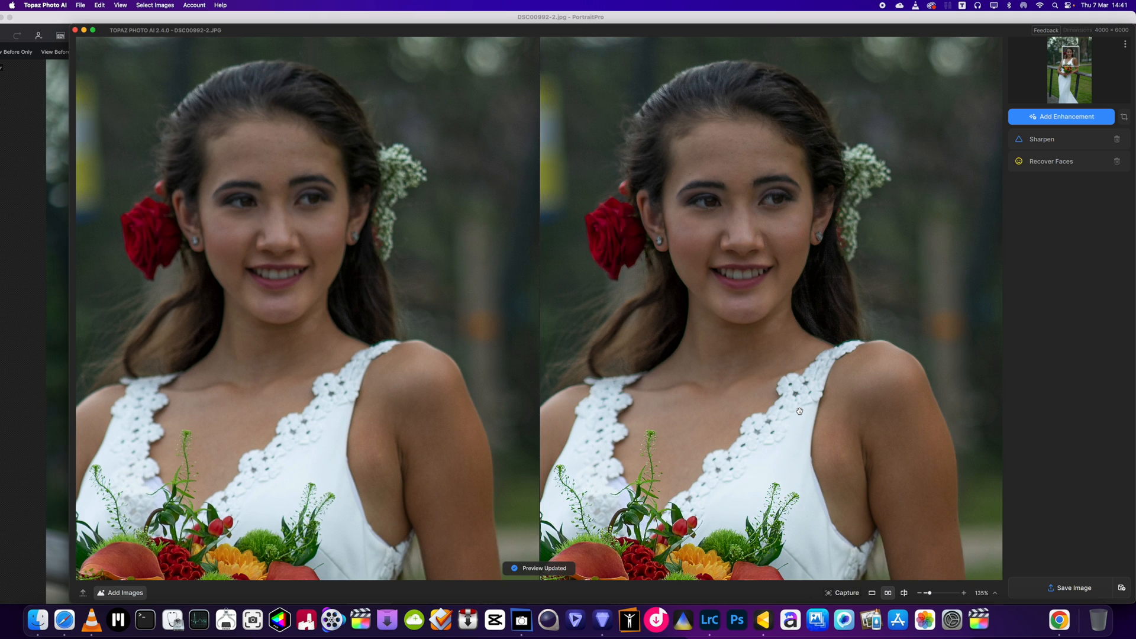
{"action": "scroll", "coordinate": [785, 264], "scroll_direction": "up", "scroll_amount": 3}
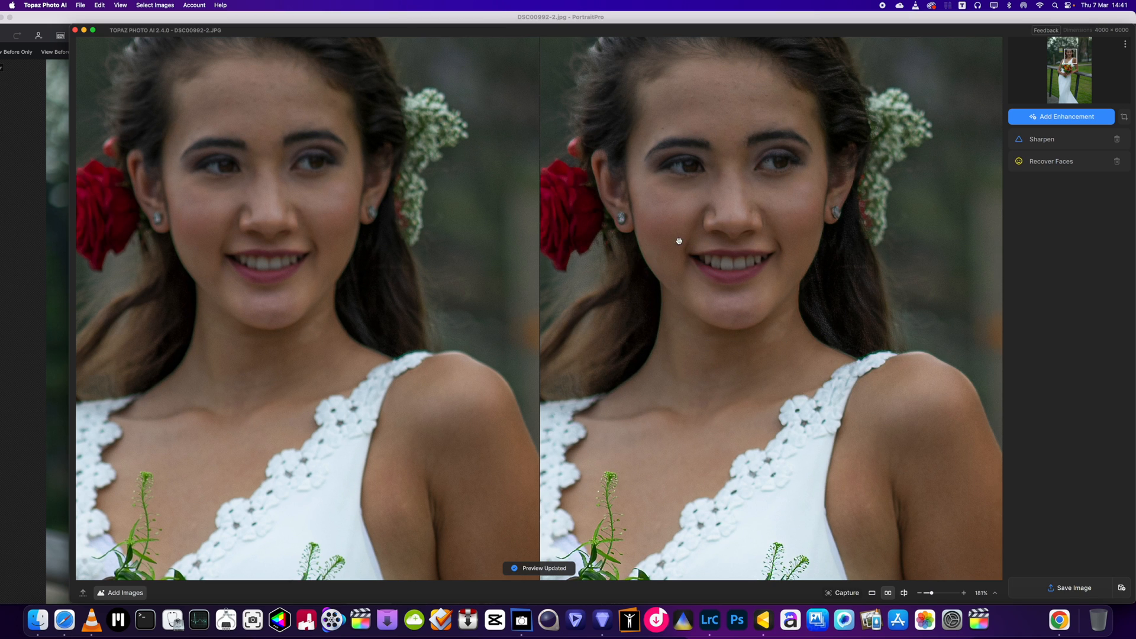
{"action": "scroll", "coordinate": [680, 294], "scroll_direction": "down", "scroll_amount": 3}
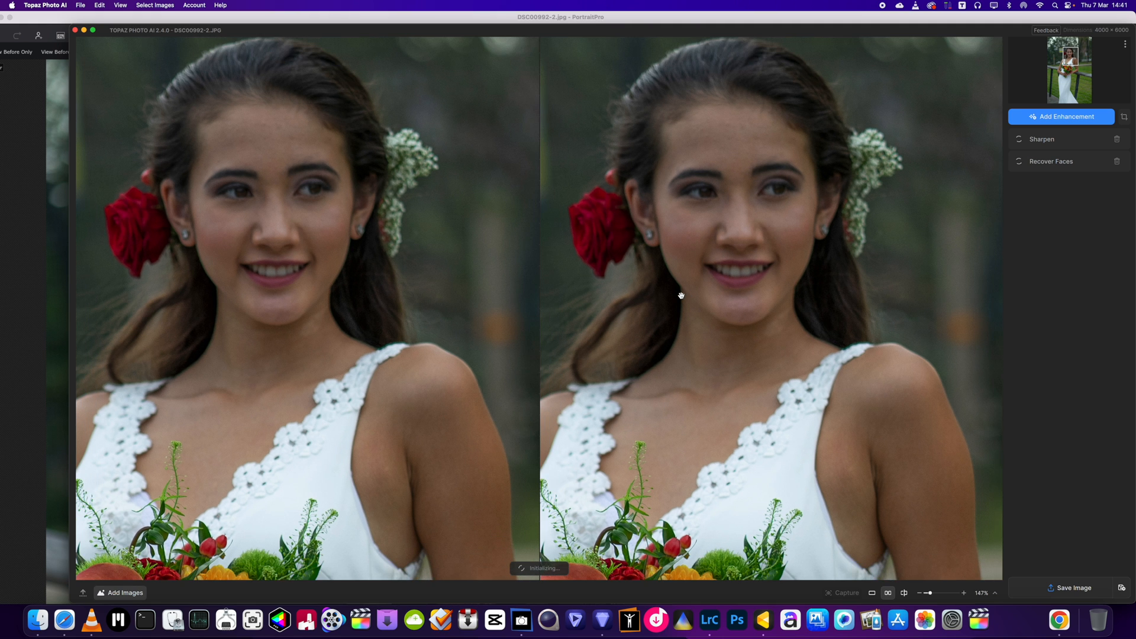
{"action": "scroll", "coordinate": [681, 295], "scroll_direction": "down", "scroll_amount": 2}
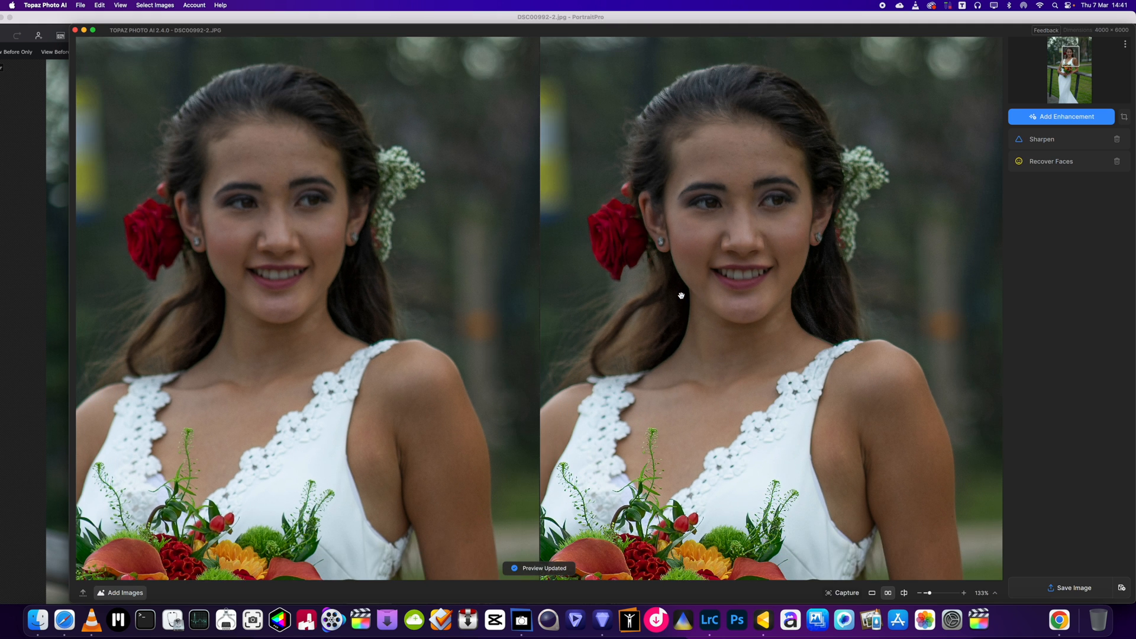
{"action": "scroll", "coordinate": [704, 216], "scroll_direction": "up", "scroll_amount": 4}
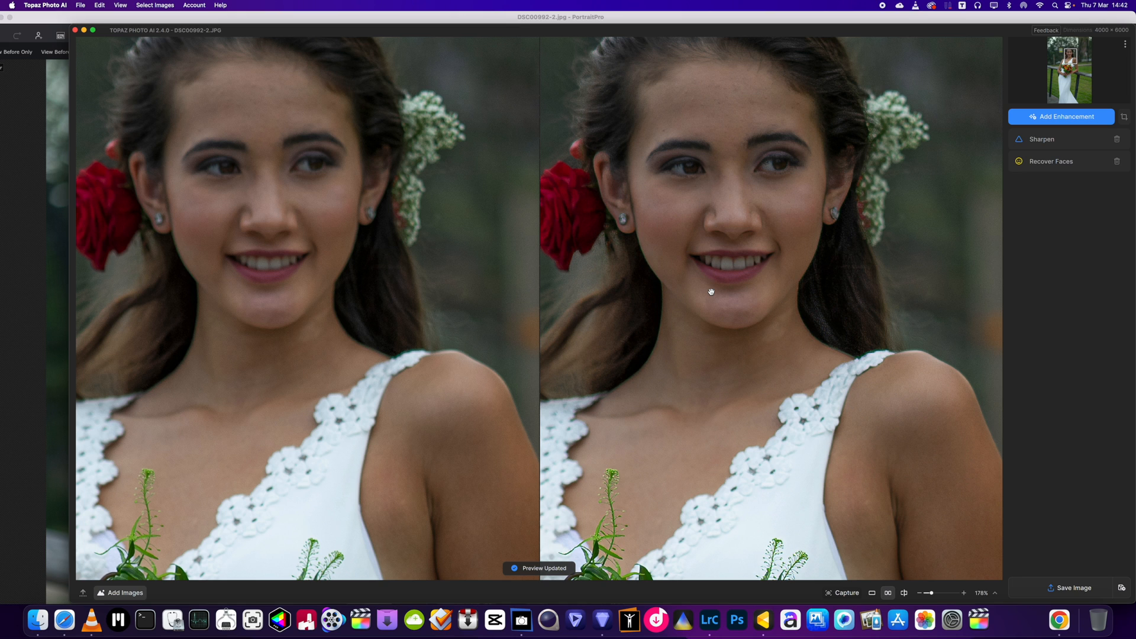
{"action": "scroll", "coordinate": [711, 291], "scroll_direction": "down", "scroll_amount": 5}
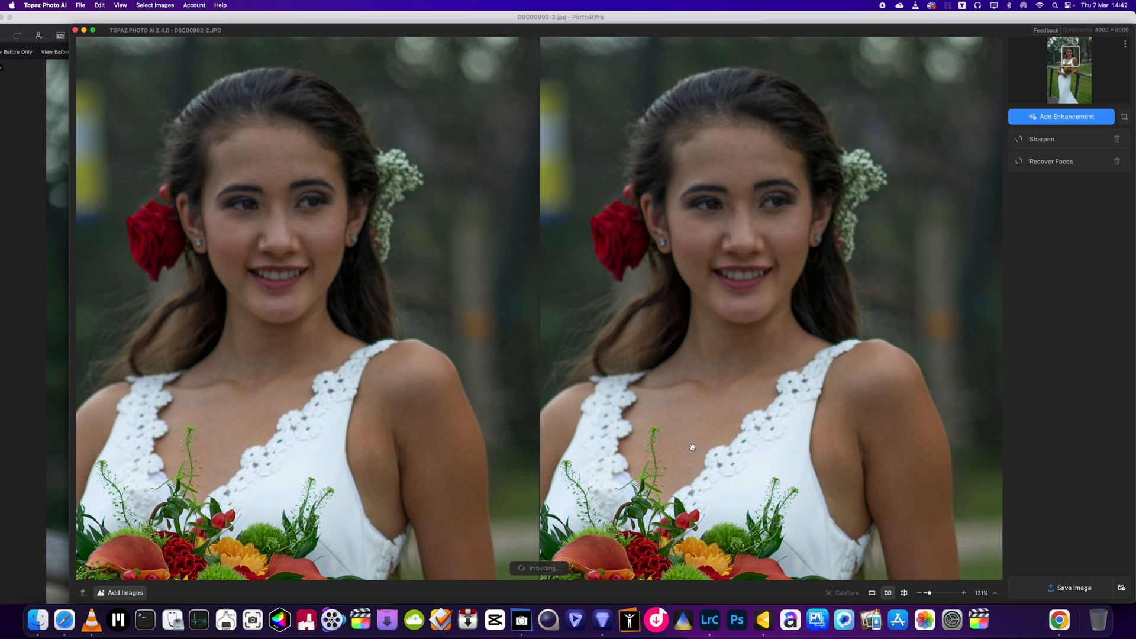
- Switch back to PortraitPro, enable Face Recovery on the close-up face and set the mouth to Option 3
{"action": "left_click", "coordinate": [521, 620]}
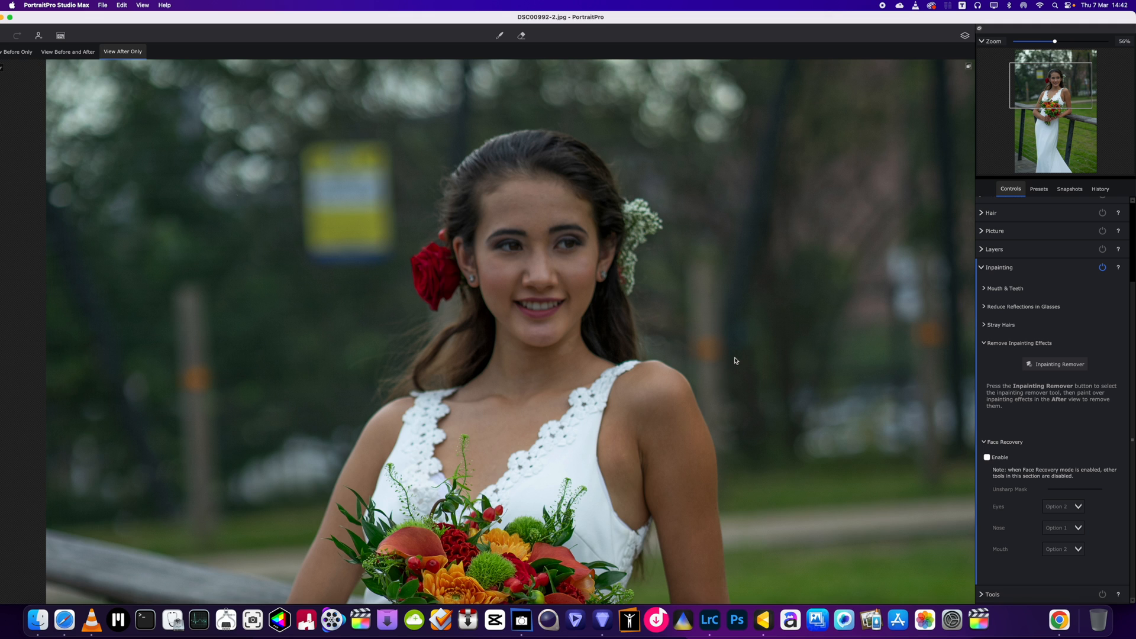
{"action": "scroll", "coordinate": [524, 253], "scroll_direction": "up", "scroll_amount": 6}
{"action": "left_click", "coordinate": [986, 457]}
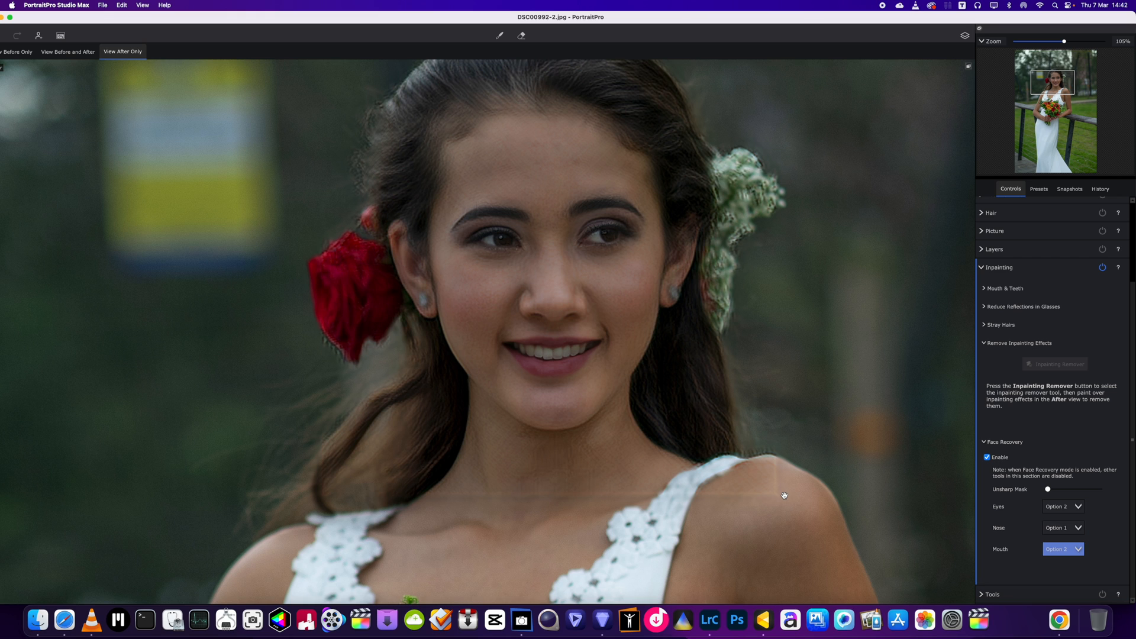
{"action": "left_click", "coordinate": [1078, 550]}
{"action": "left_click", "coordinate": [1052, 565]}
- Disable Face Recovery and inspect the bride's face and shoulders without the effect
{"action": "left_click", "coordinate": [987, 457]}
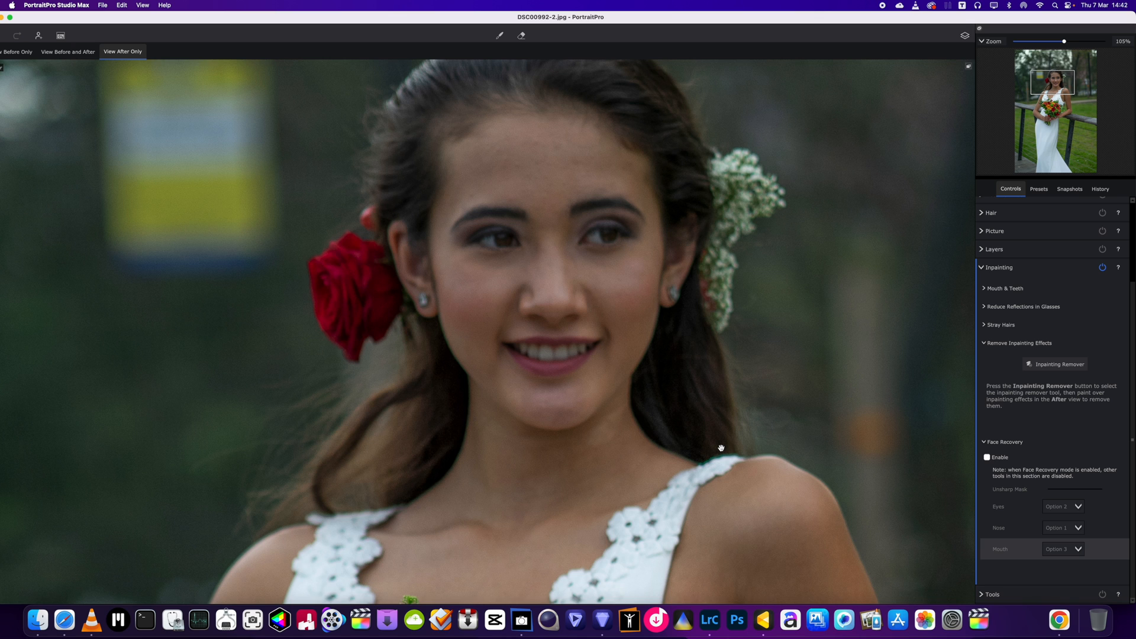
{"action": "scroll", "coordinate": [721, 447], "scroll_direction": "down", "scroll_amount": 3}
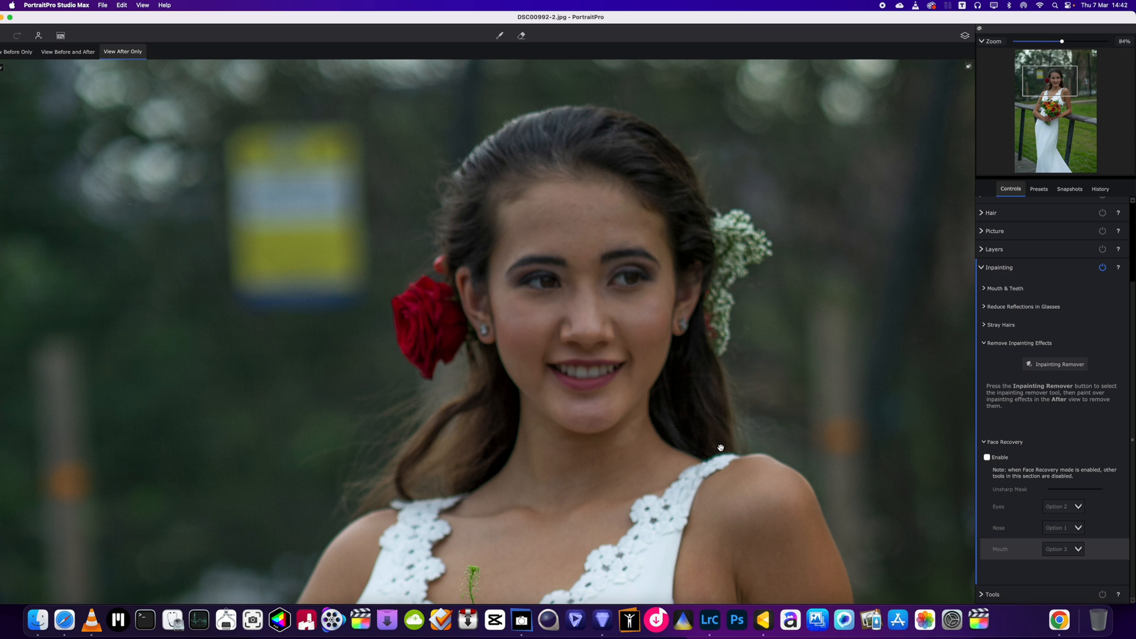
{"action": "scroll", "coordinate": [721, 447], "scroll_direction": "down", "scroll_amount": 3}
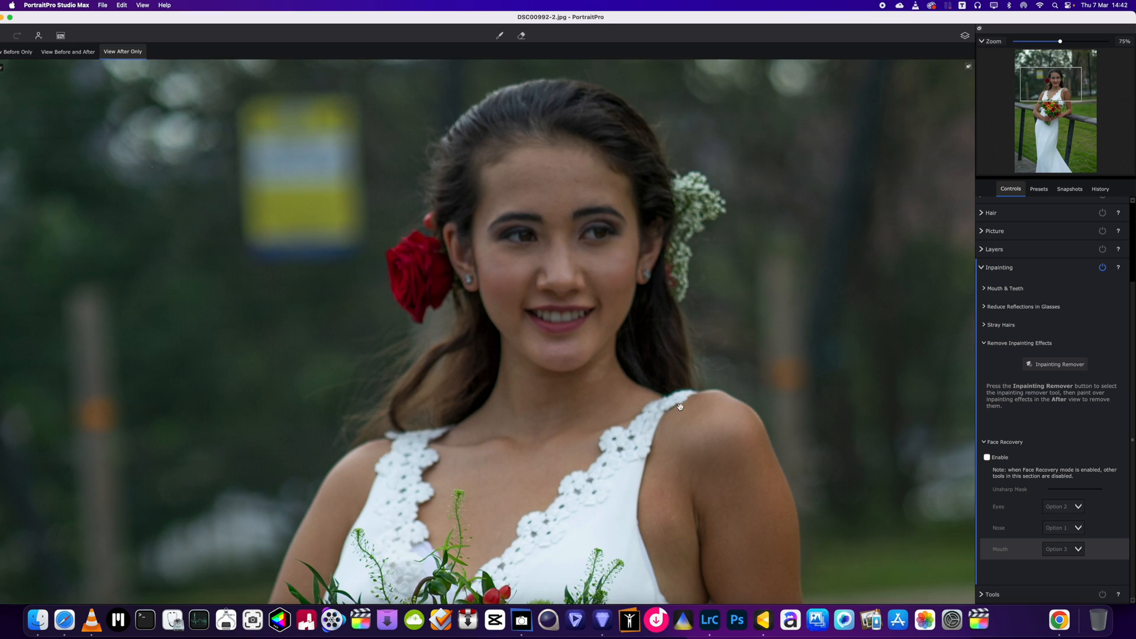
- Switch to Topaz Photo AI and show the enlarged face in the split before-and-after view
{"action": "left_click", "coordinate": [602, 621]}
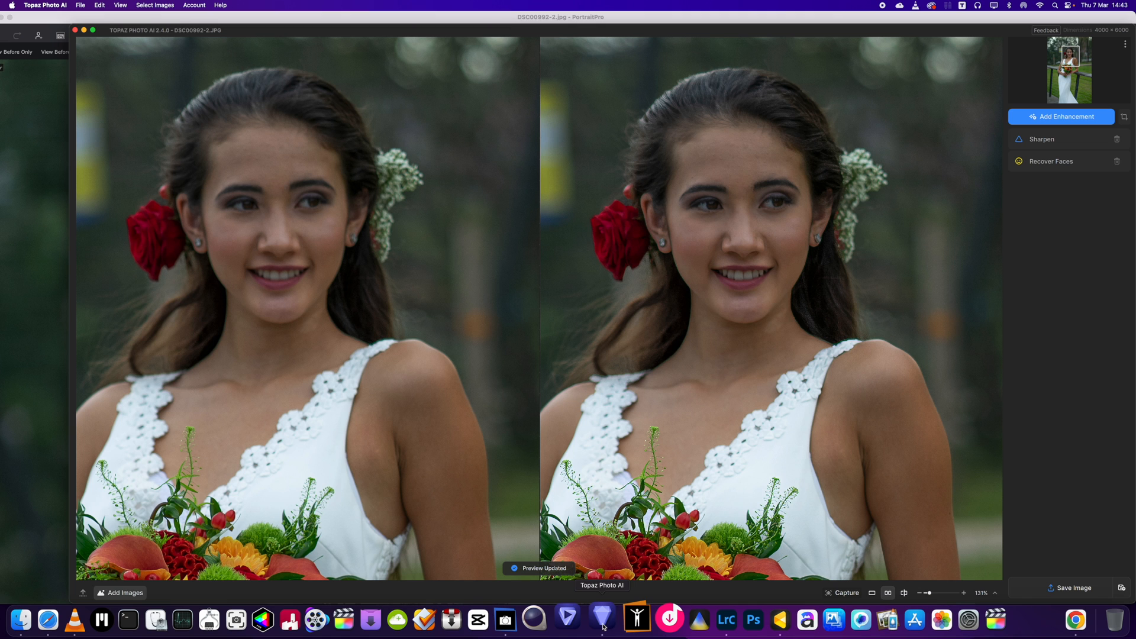
{"action": "scroll", "coordinate": [783, 256], "scroll_direction": "up", "scroll_amount": 5}
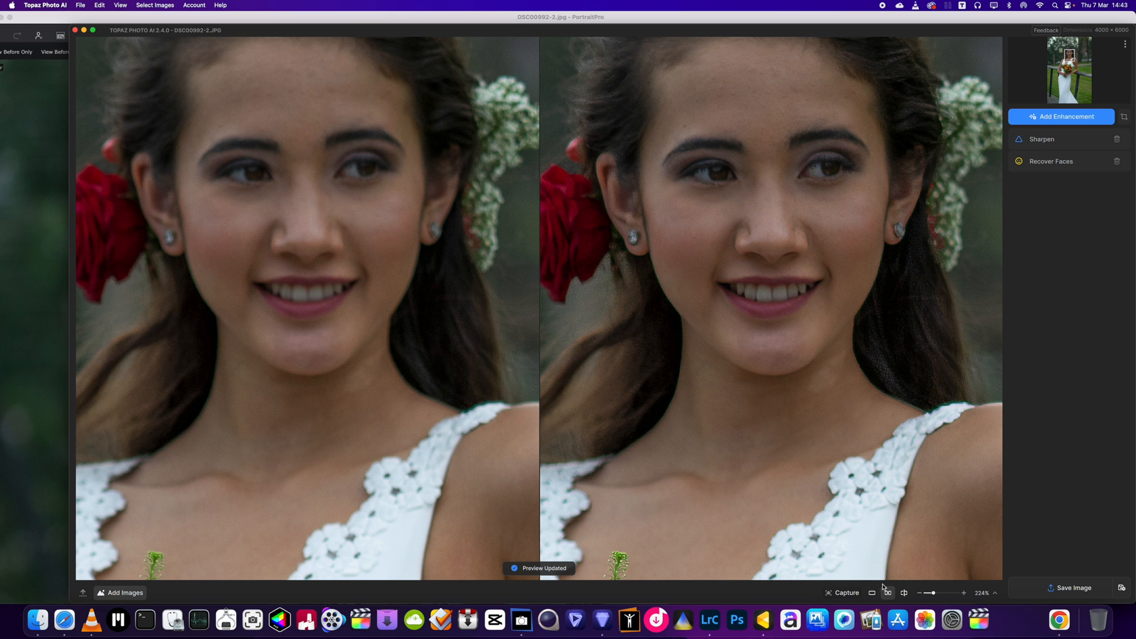
{"action": "left_click", "coordinate": [904, 592]}
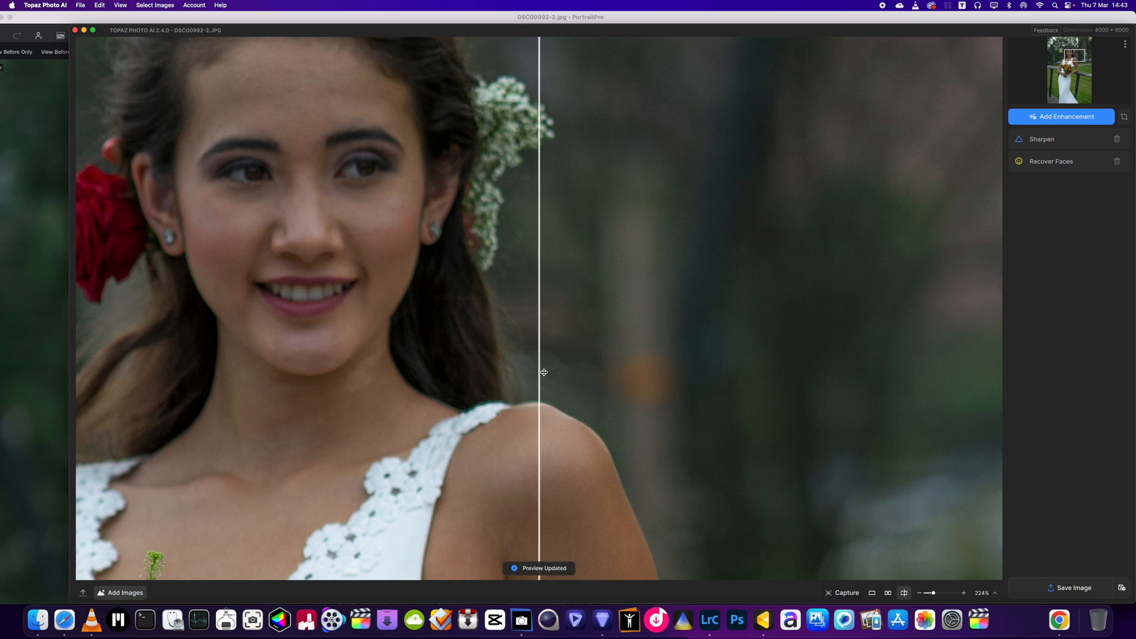
- Sweep the before-and-after divider across the bride's face to compare the enhanced close-up with the original, leaving it beside her hair
{"action": "left_click_drag", "start_coordinate": [539, 373], "coordinate": [218, 369]}
{"action": "left_click_drag", "start_coordinate": [299, 368], "coordinate": [470, 368]}
{"action": "left_click_drag", "start_coordinate": [548, 348], "coordinate": [782, 359]}
{"action": "left_click_drag", "start_coordinate": [472, 248], "coordinate": [287, 277]}
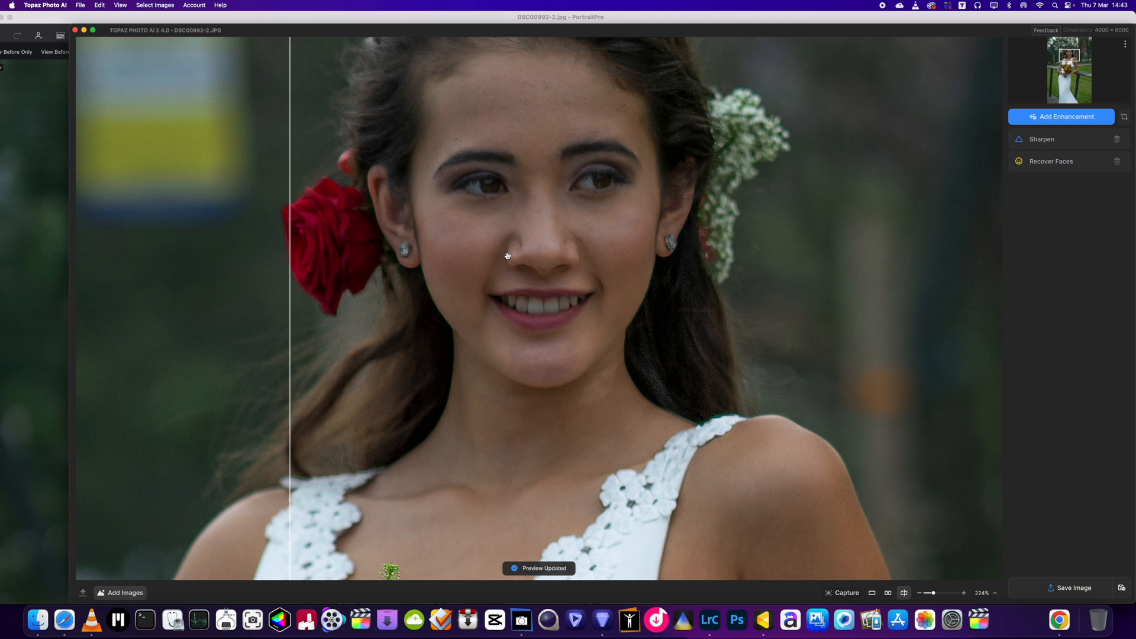
{"action": "scroll", "coordinate": [507, 257], "scroll_direction": "down", "scroll_amount": 3}
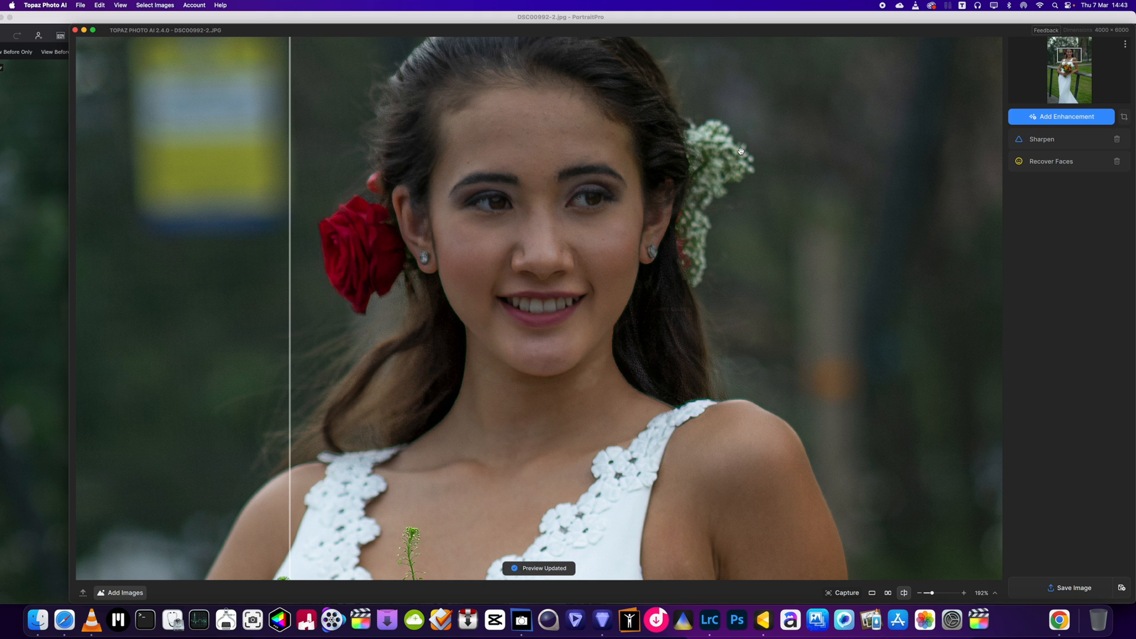
{"action": "left_click_drag", "start_coordinate": [285, 204], "coordinate": [187, 333]}
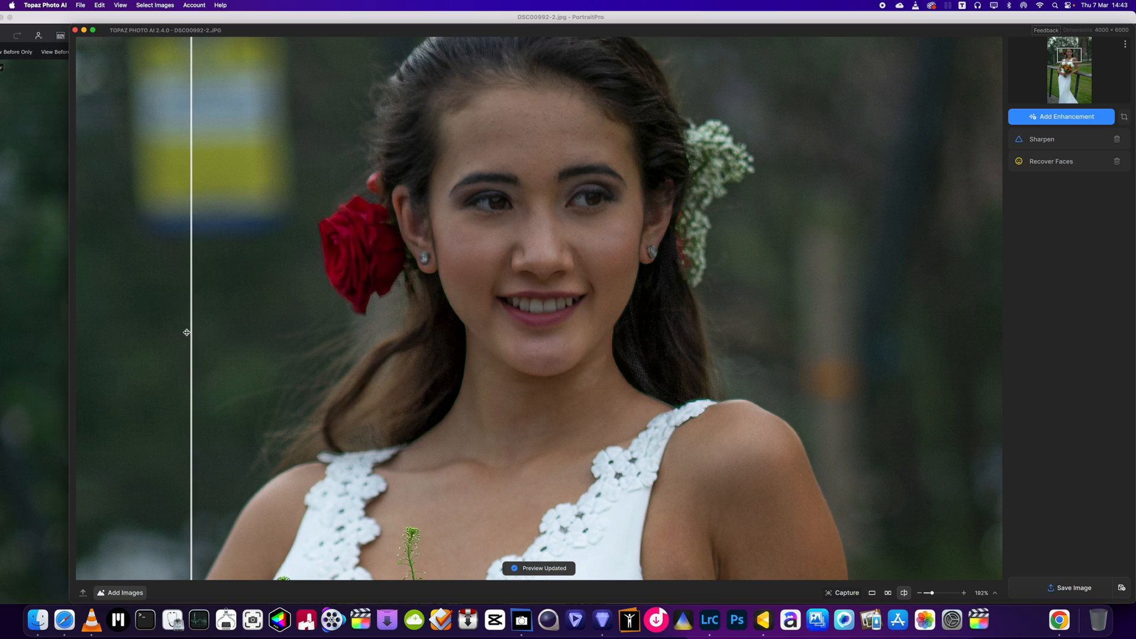
- Examine the enhanced portrait at a wider view that takes in the bride's dress and bouquet, with the divider beside her
{"action": "scroll", "coordinate": [638, 313], "scroll_direction": "down", "scroll_amount": 5}
{"action": "scroll", "coordinate": [607, 316], "scroll_direction": "down", "scroll_amount": 2}
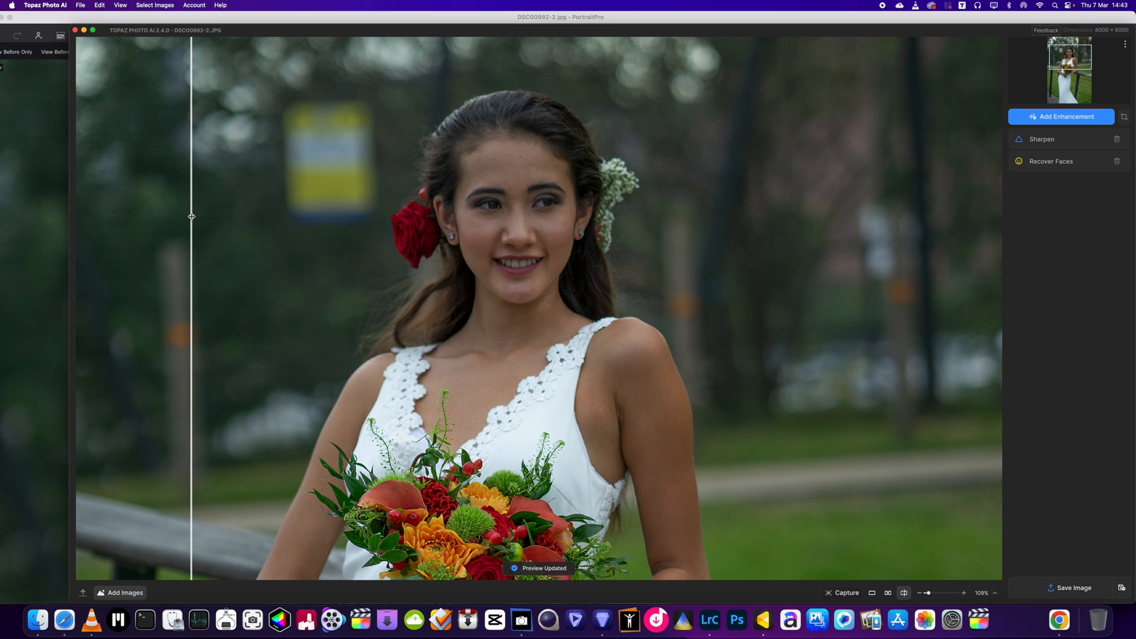
{"action": "left_click_drag", "start_coordinate": [228, 222], "coordinate": [314, 271]}
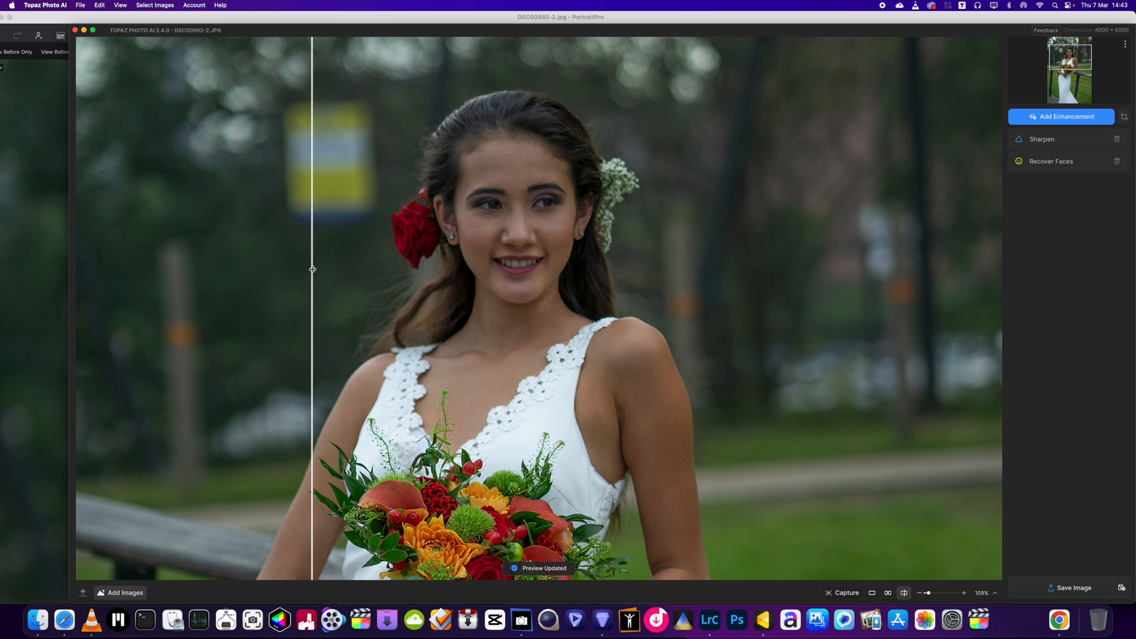
{"action": "scroll", "coordinate": [556, 221], "scroll_direction": "down", "scroll_amount": 4}
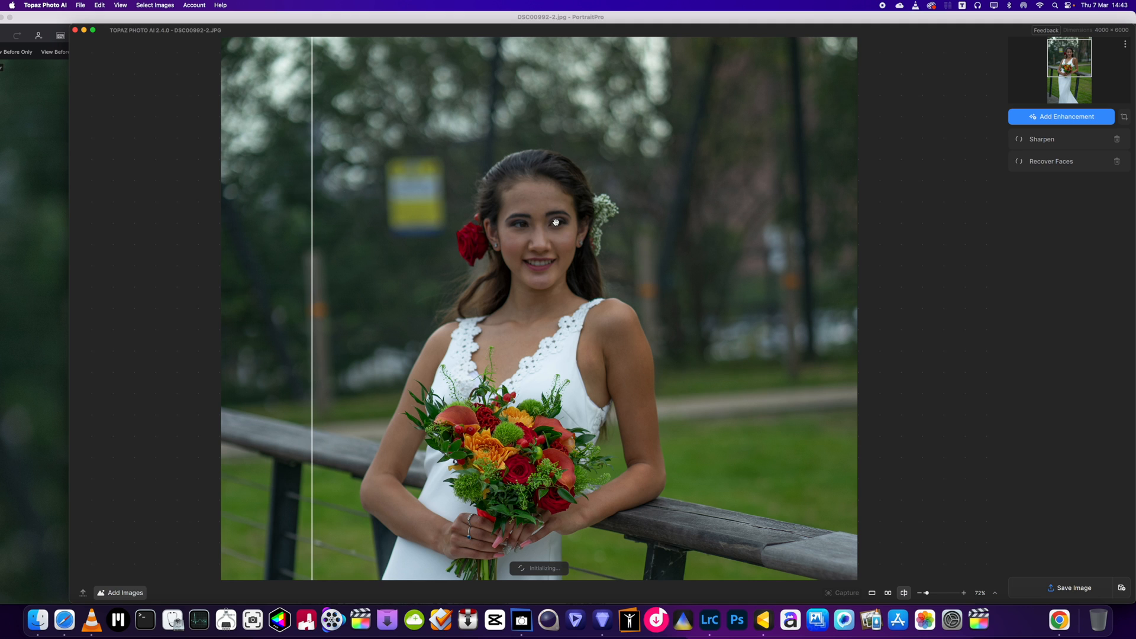
- Switch to PortraitPro and inspect the bride's face at wide and close-up views without Face Recovery
{"action": "left_click", "coordinate": [13, 228]}
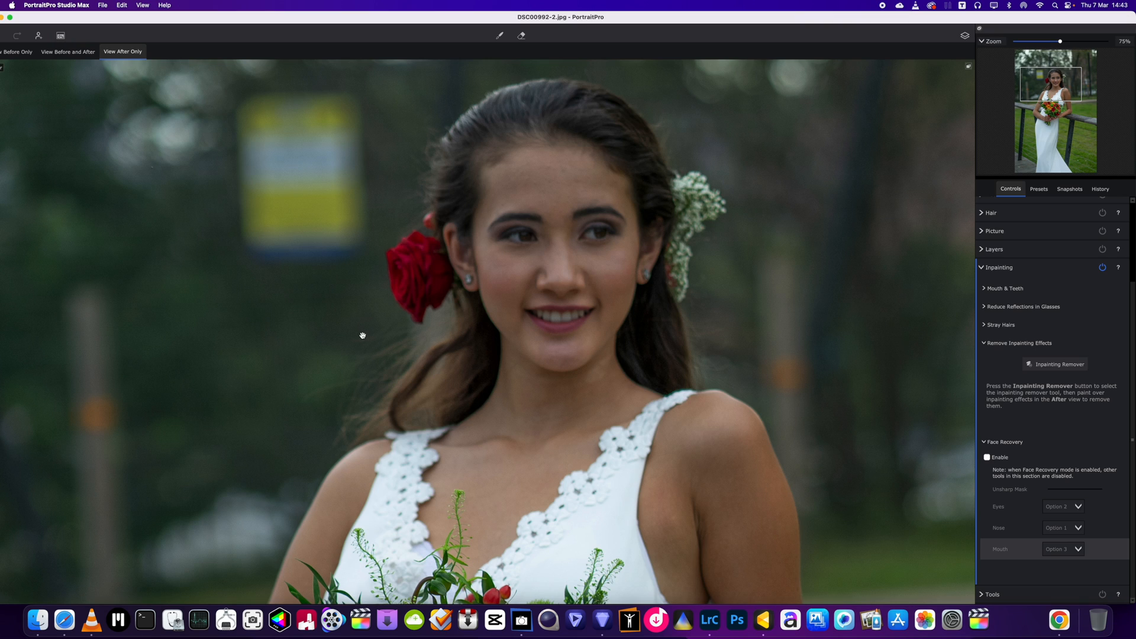
{"action": "scroll", "coordinate": [490, 356], "scroll_direction": "down", "scroll_amount": 2}
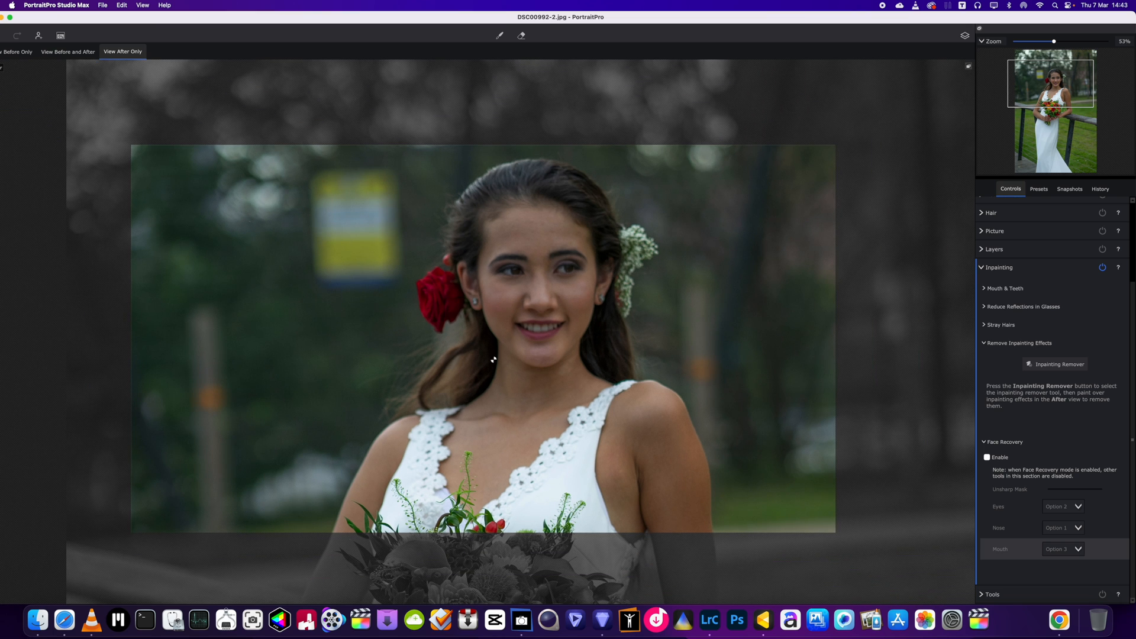
{"action": "scroll", "coordinate": [563, 297], "scroll_direction": "up", "scroll_amount": 4}
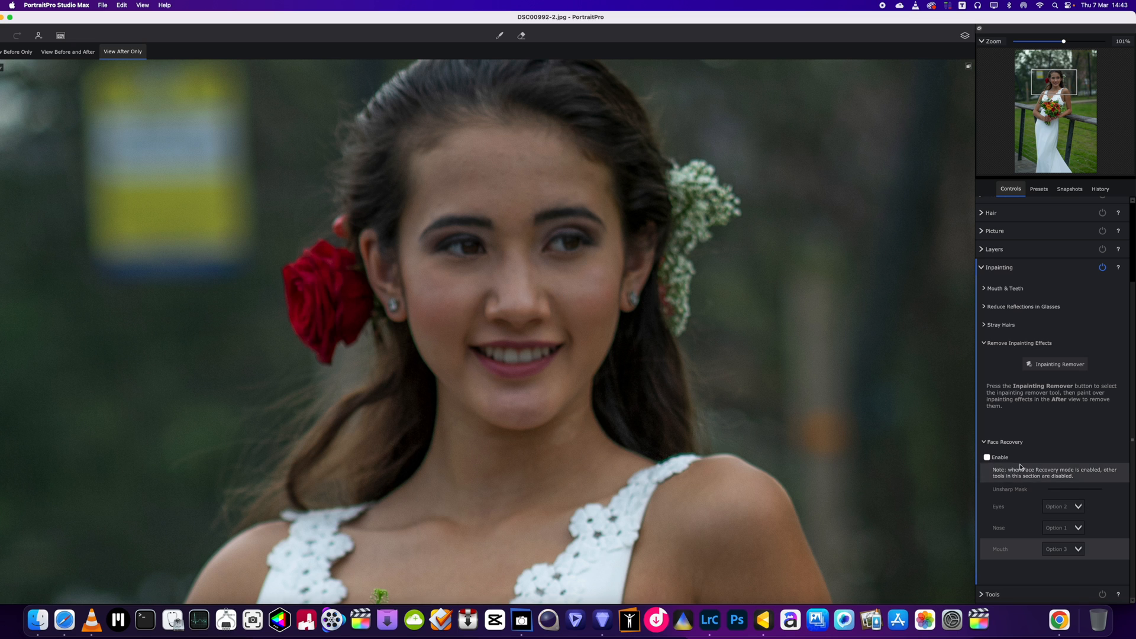
- Enable Face Recovery to examine its effect on the bride's face, hair flowers and shoulders, and disable it again
{"action": "left_click", "coordinate": [987, 457]}
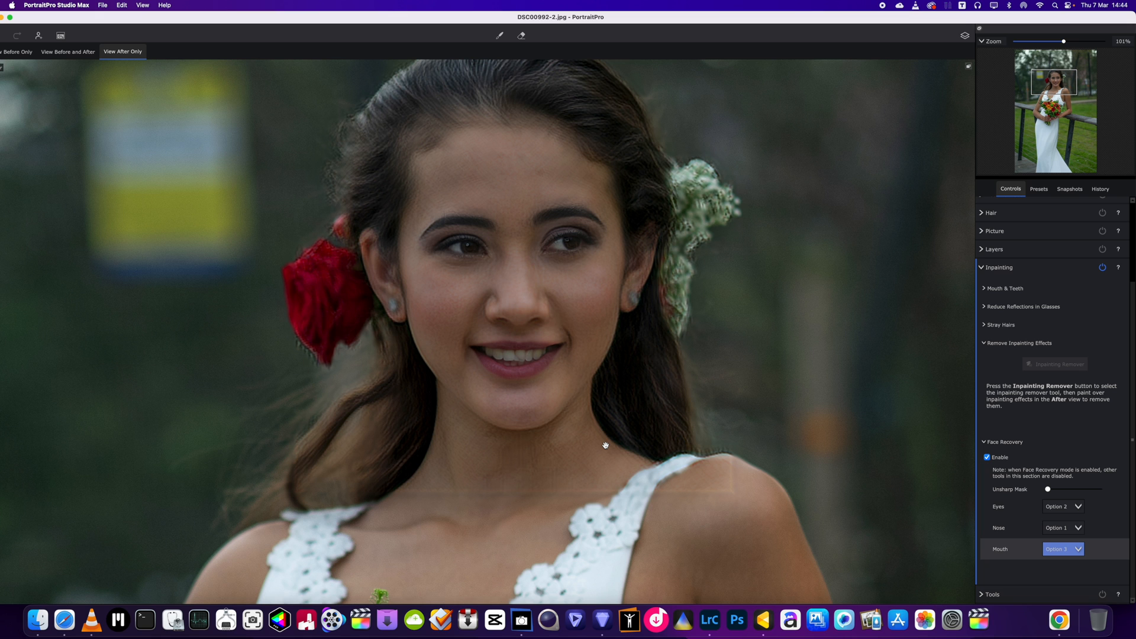
{"action": "scroll", "coordinate": [605, 445], "scroll_direction": "down", "scroll_amount": 3}
{"action": "scroll", "coordinate": [606, 445], "scroll_direction": "down", "scroll_amount": 2}
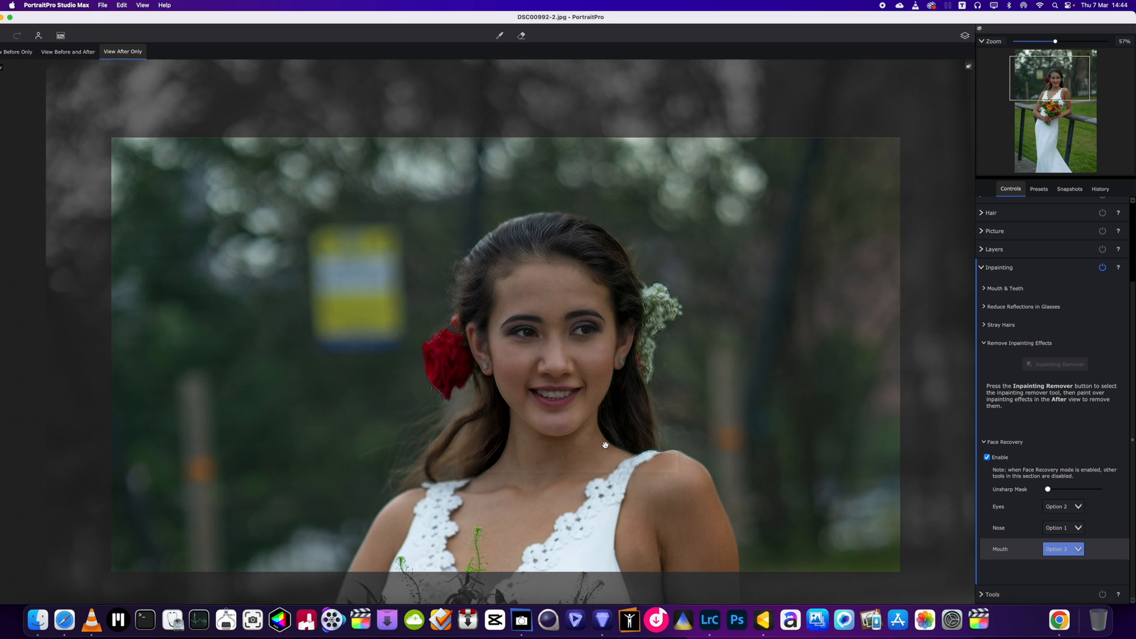
{"action": "scroll", "coordinate": [608, 448], "scroll_direction": "up", "scroll_amount": 3}
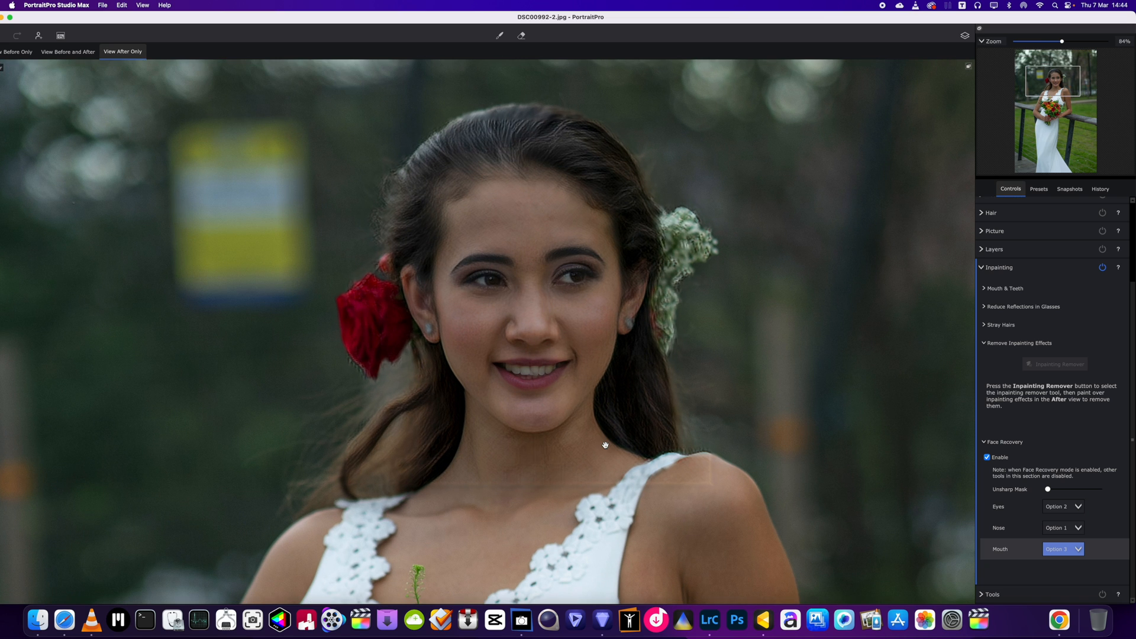
{"action": "left_click", "coordinate": [986, 457]}
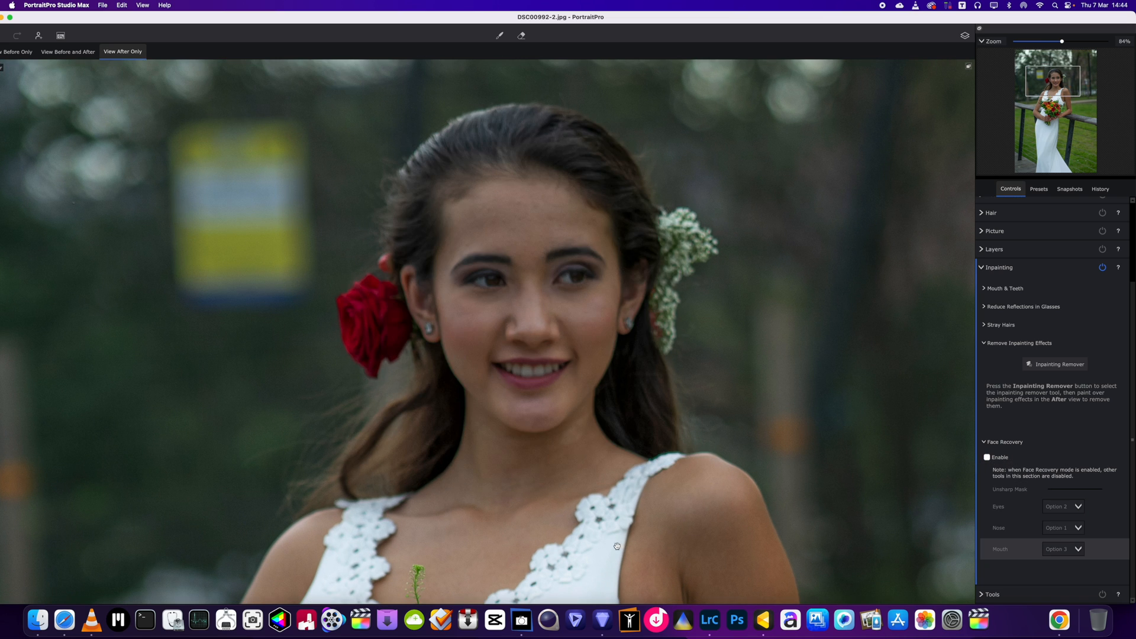
- Switch to Topaz Photo AI and examine the enlarged bride in the split view, with the divider just beside her
{"action": "left_click", "coordinate": [602, 619]}
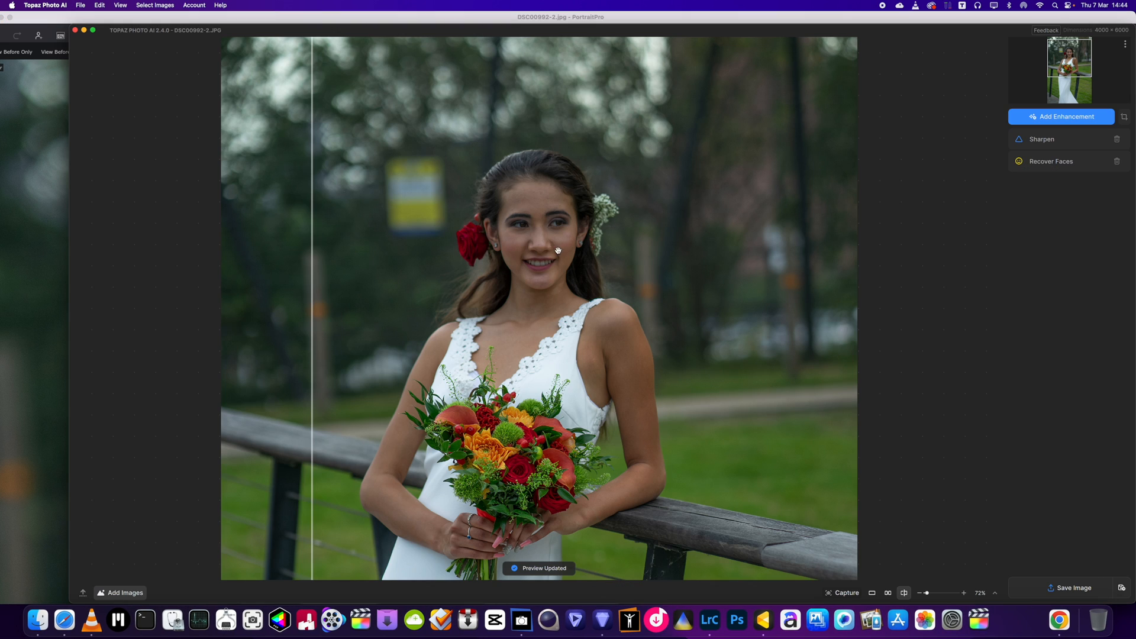
{"action": "scroll", "coordinate": [553, 248], "scroll_direction": "up", "scroll_amount": 5}
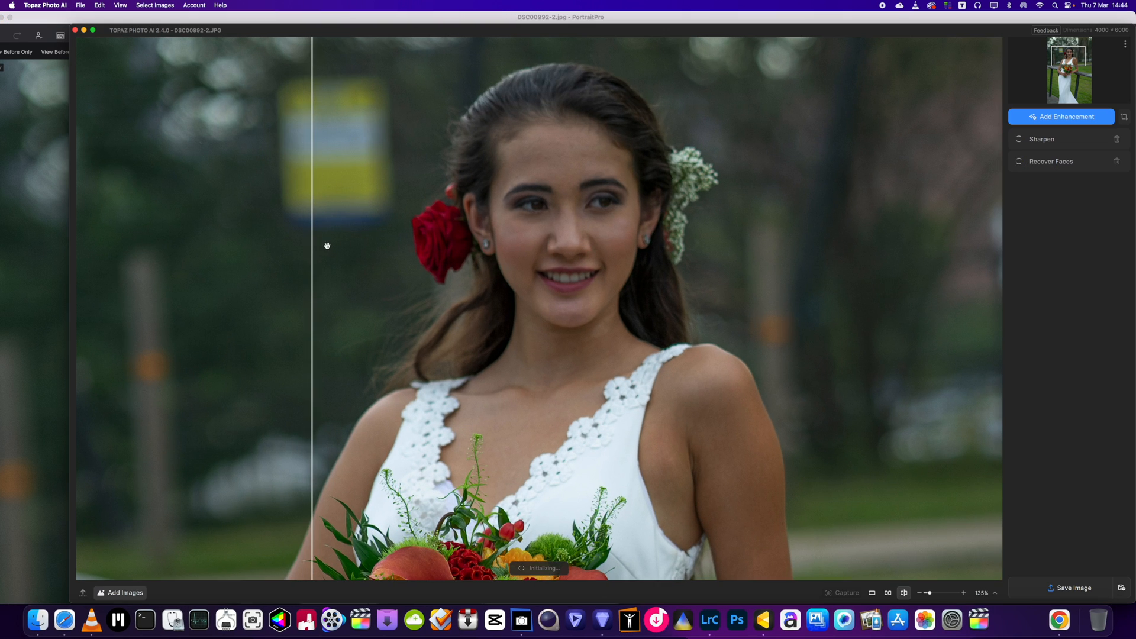
{"action": "left_click_drag", "start_coordinate": [313, 246], "coordinate": [318, 302]}
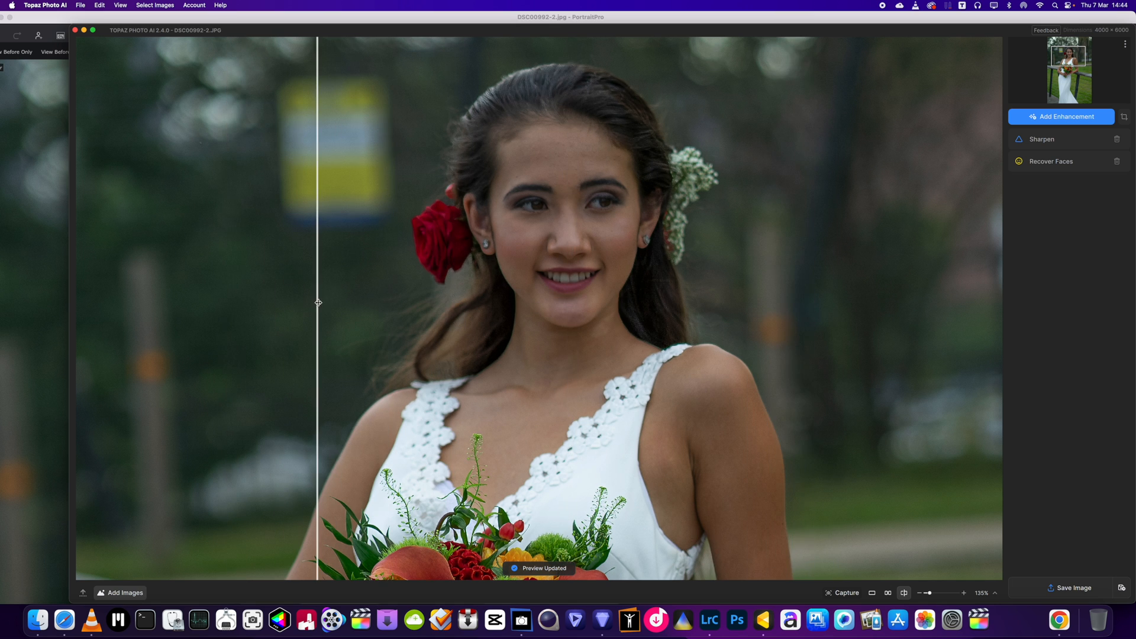